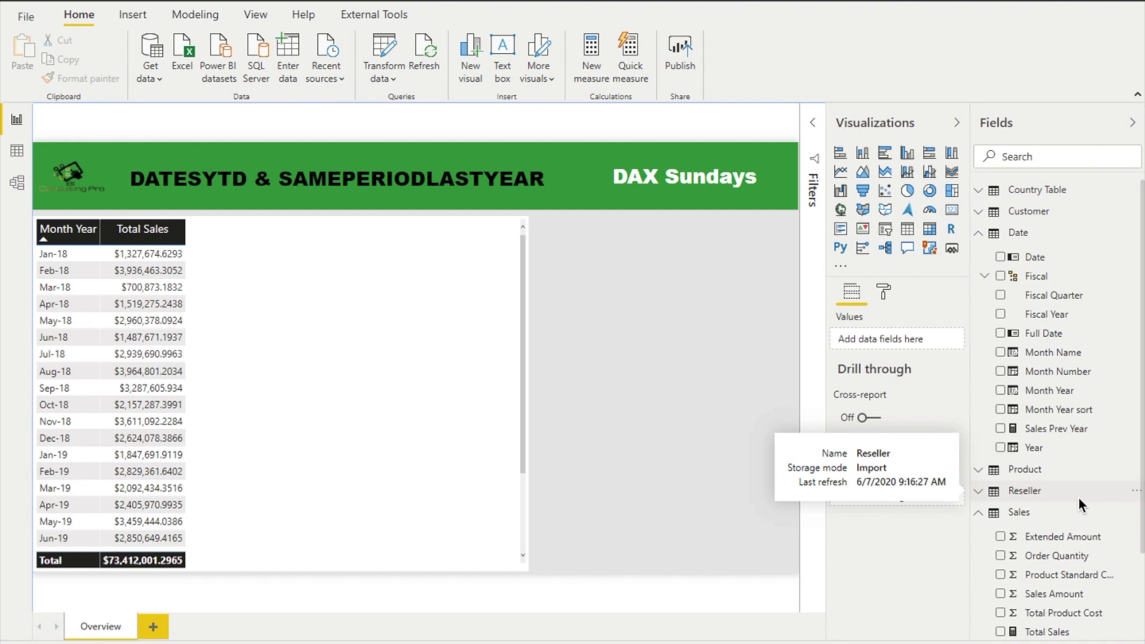
Step: Open the options menu for the Sales table in the Fields pane
click(1134, 512)
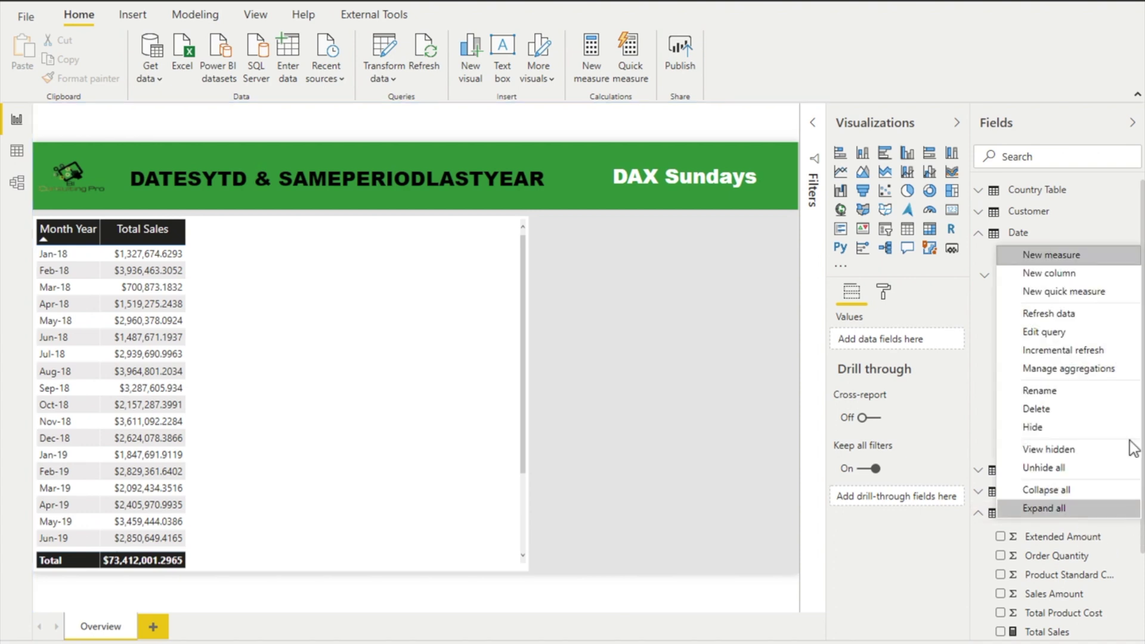
Step: Start a new Sales measure 'Running Total = CALCULATE(SUM(Sales[Sales Amount]),' followed by DATESYTD
click(1101, 256)
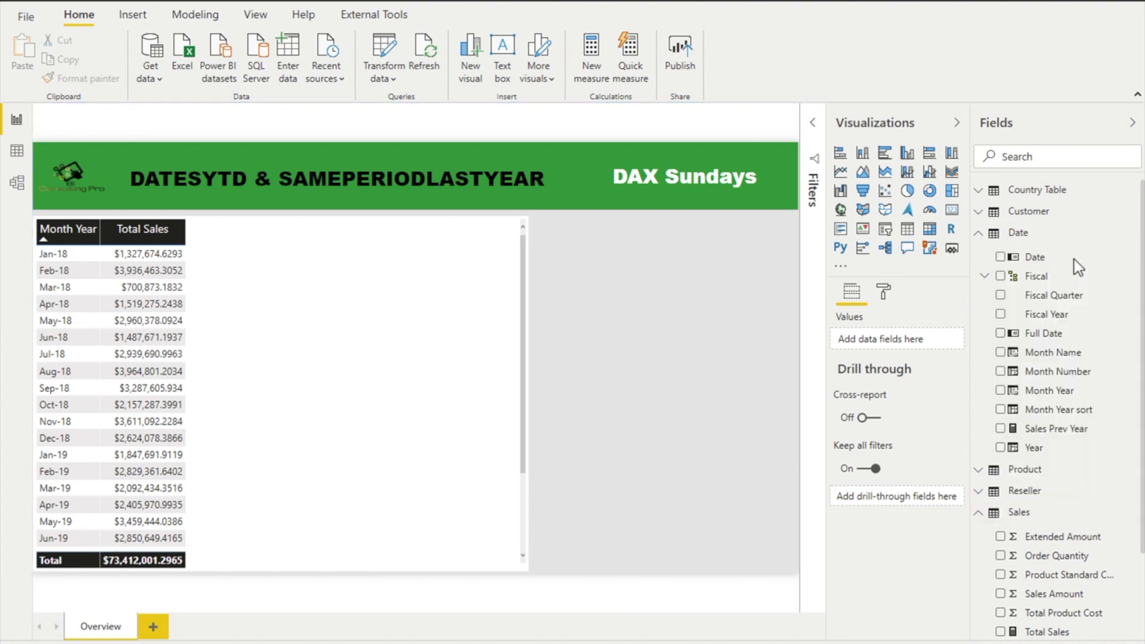
text(Ru)
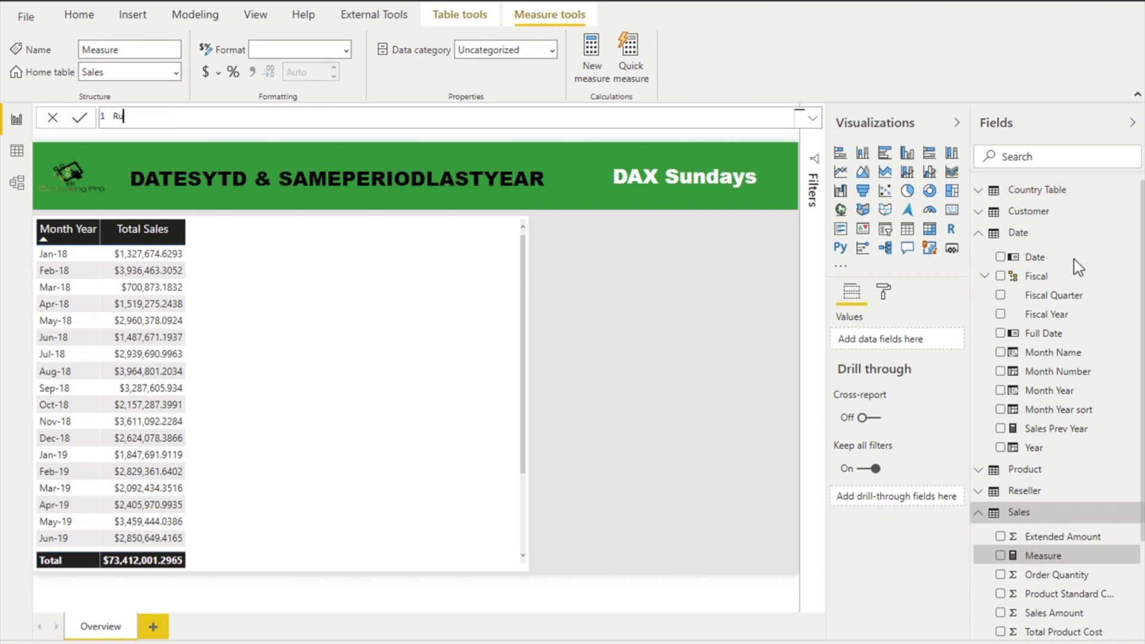
text(nning Total =)
text(Ca)
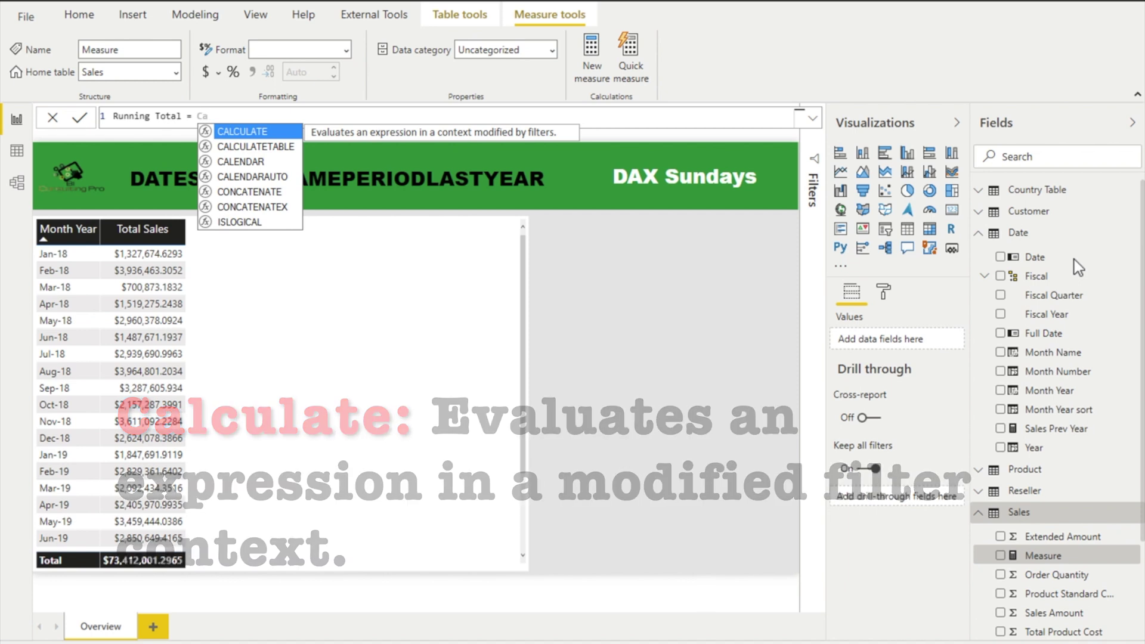
key(Tab)
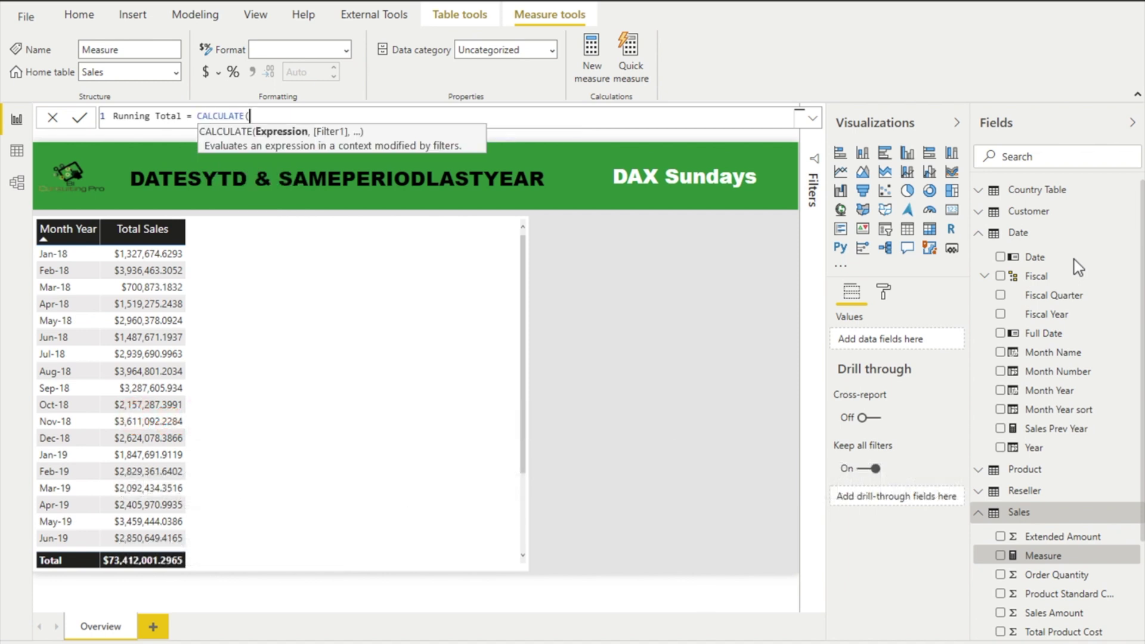
text(SUM)
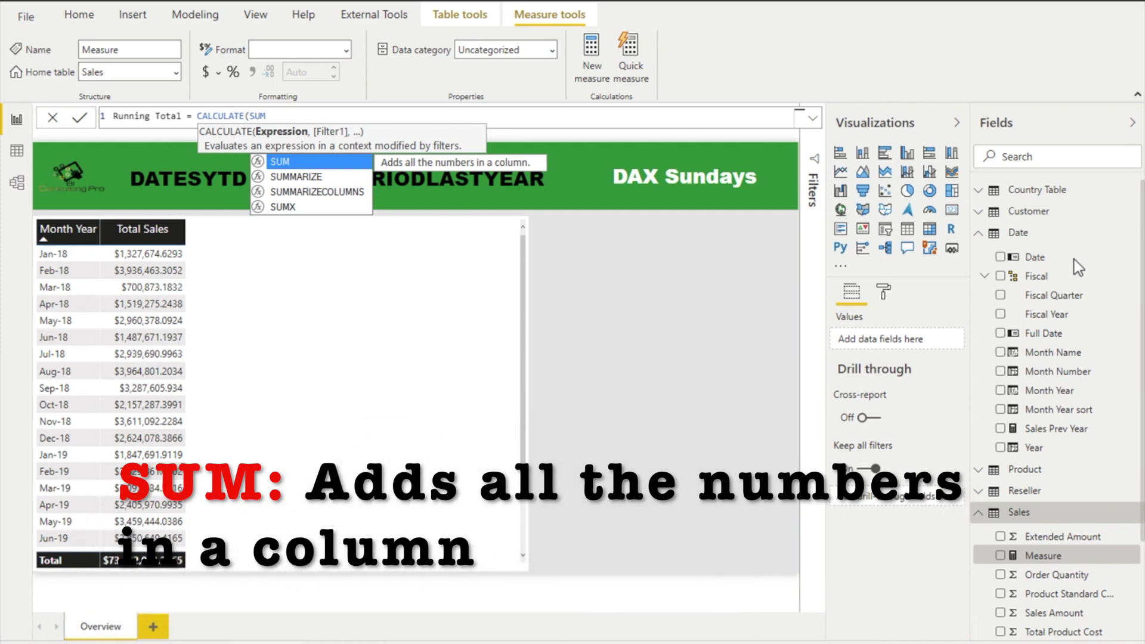
text(()
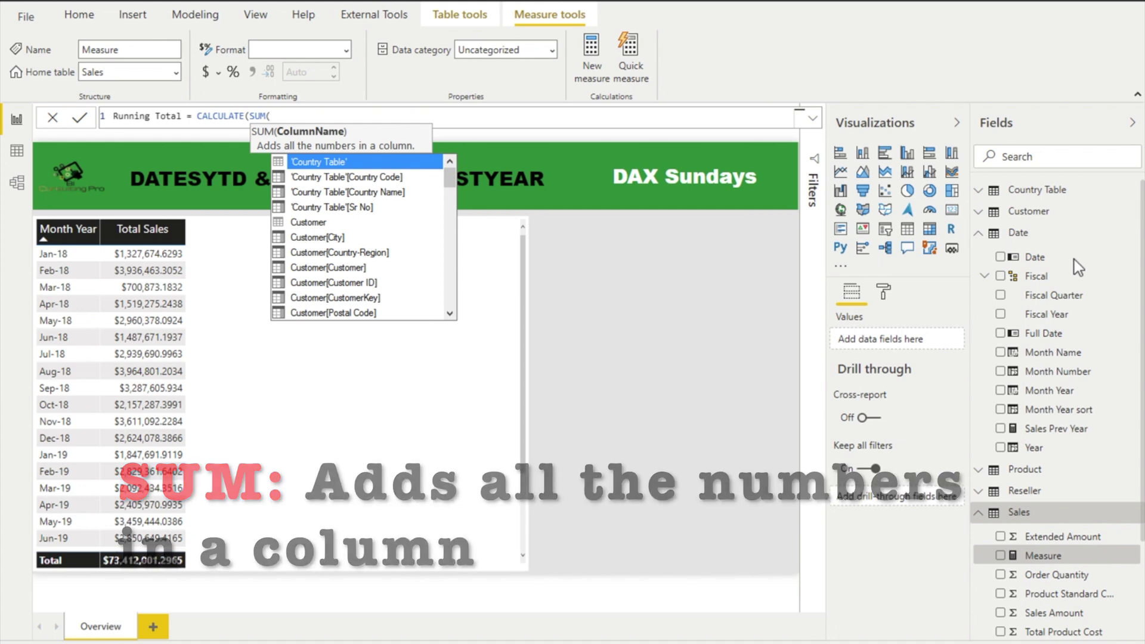
text(sales)
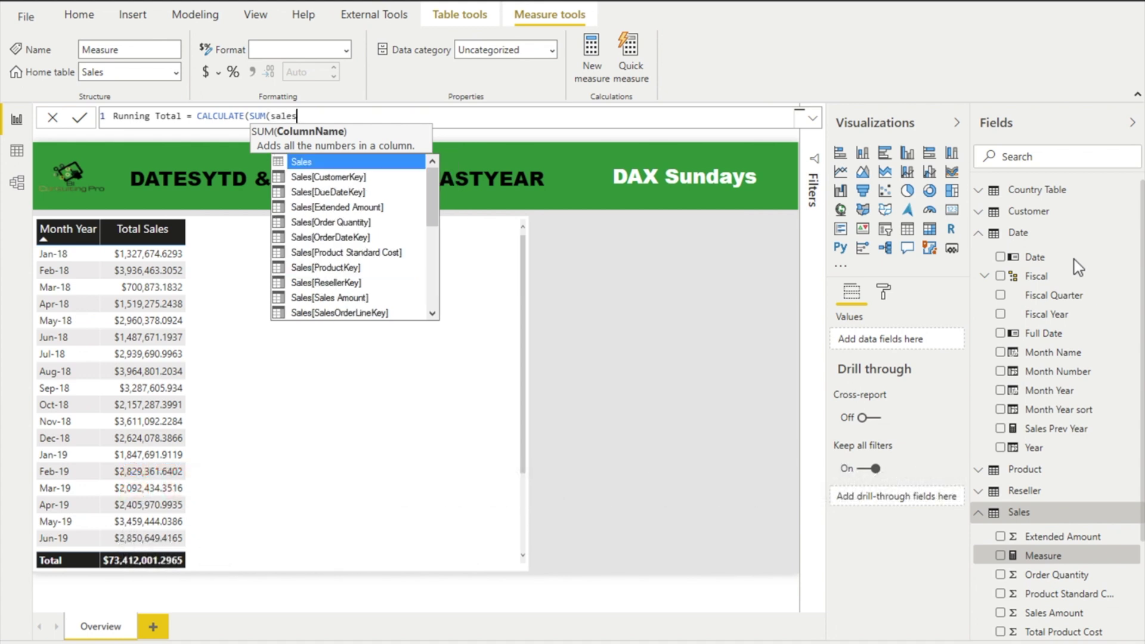
click(365, 303)
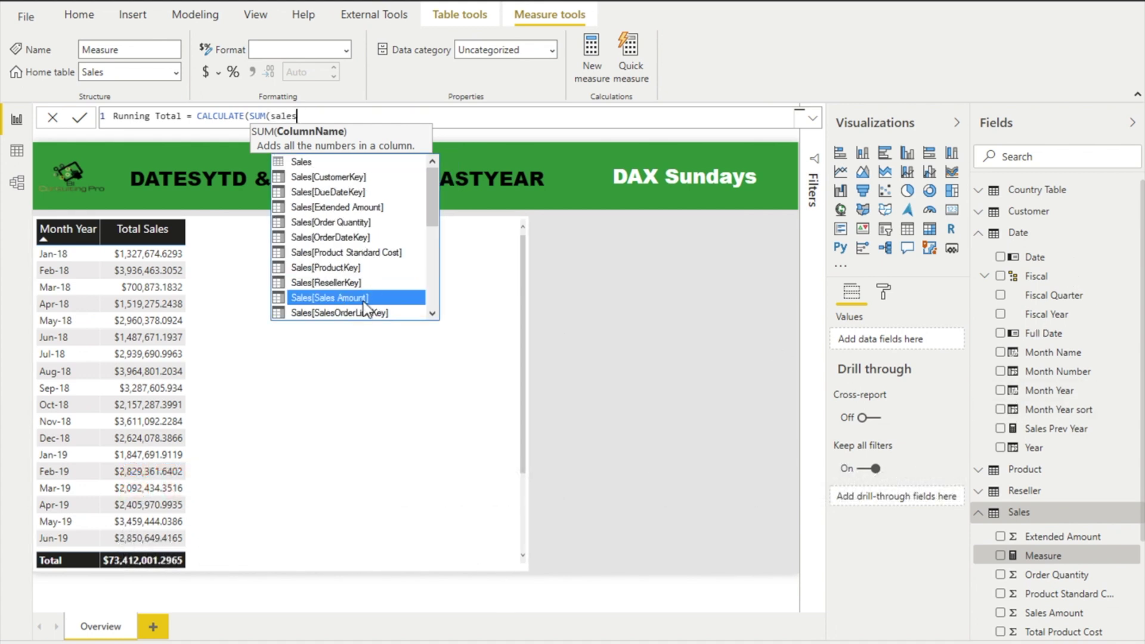
double_click(364, 298)
text())
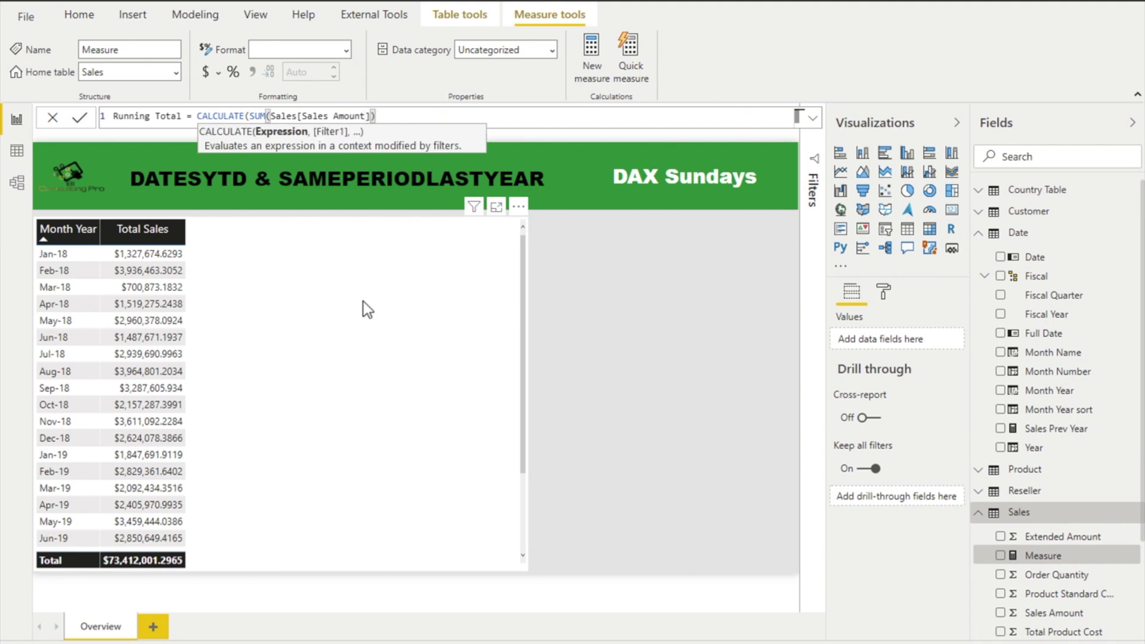
text(,)
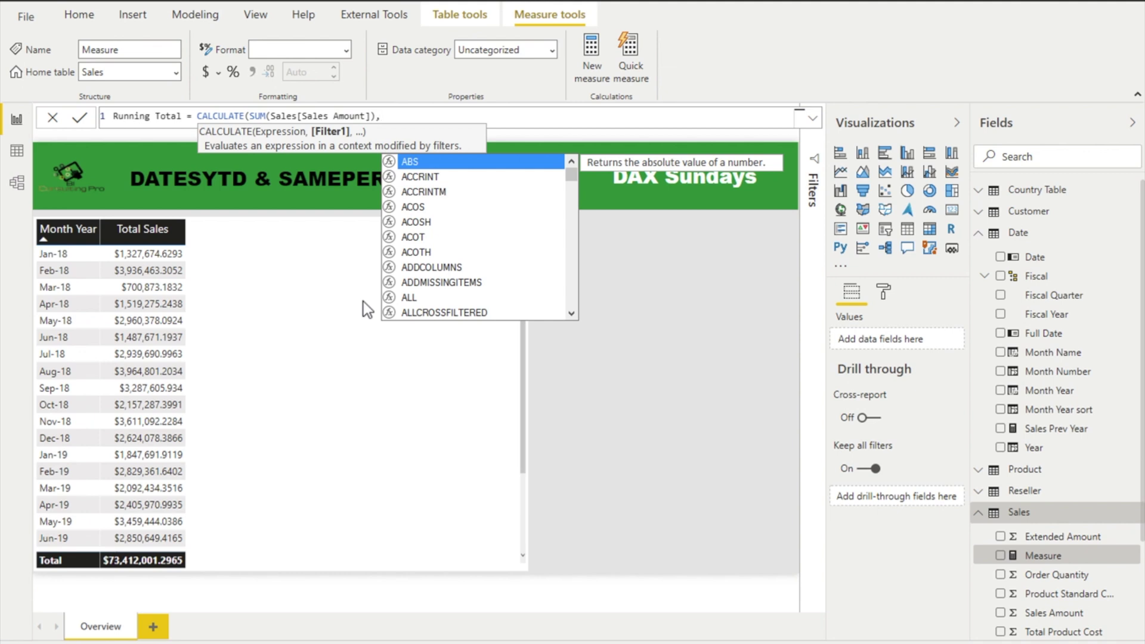
text(Dates)
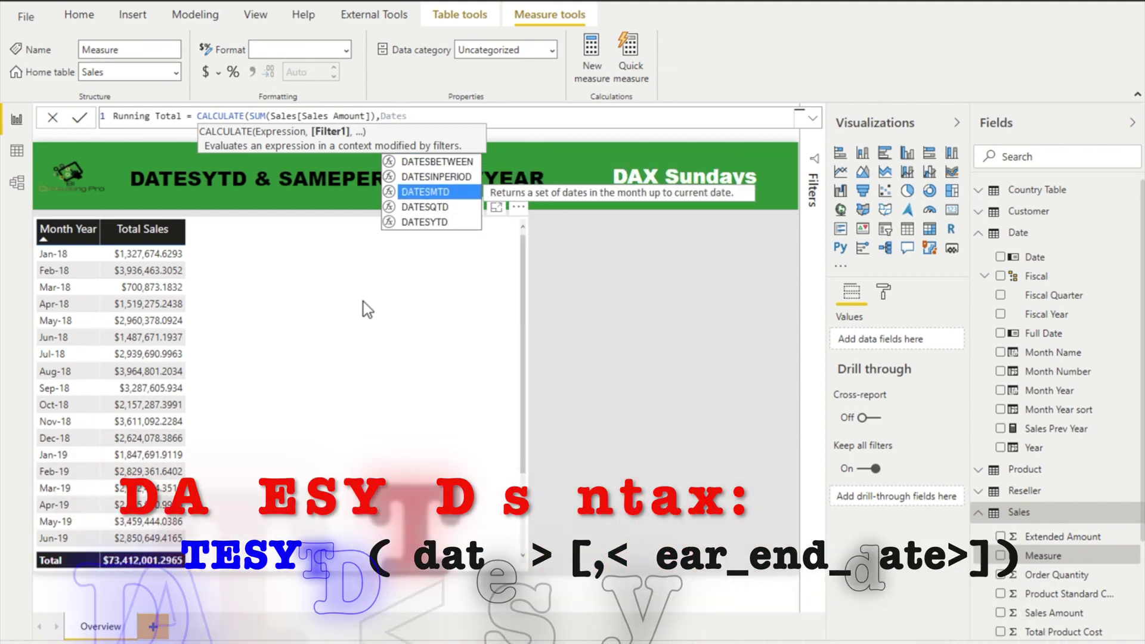
key(Down)
key(Down)
Step: Finish Running Total with DATESYTD('Date'[Date]) and commit the measure
key(Tab)
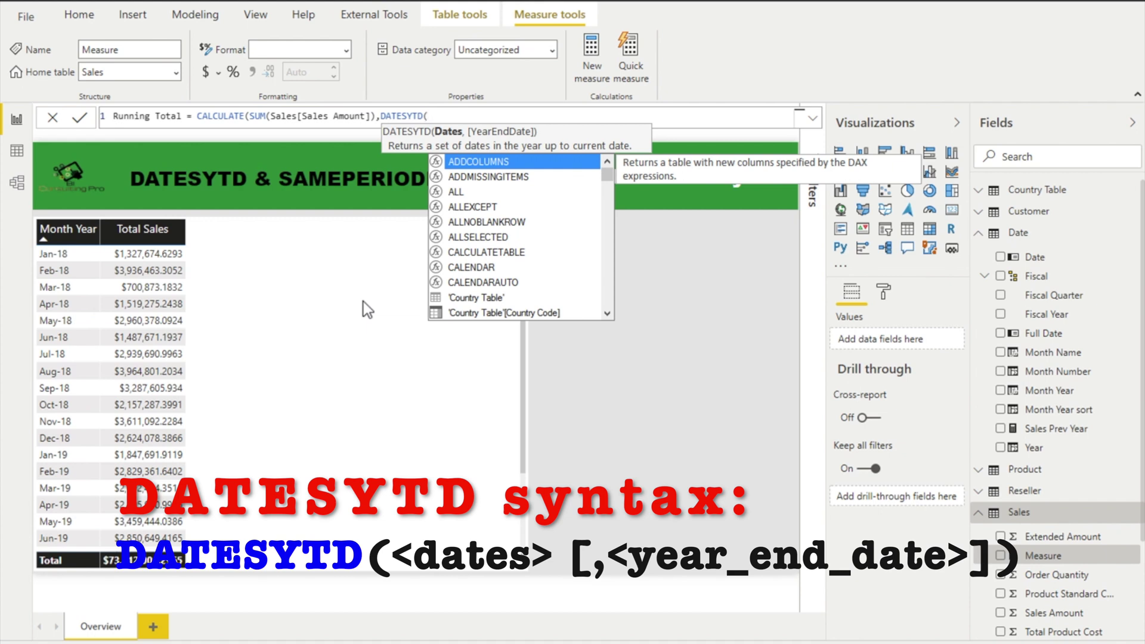
text(Date)
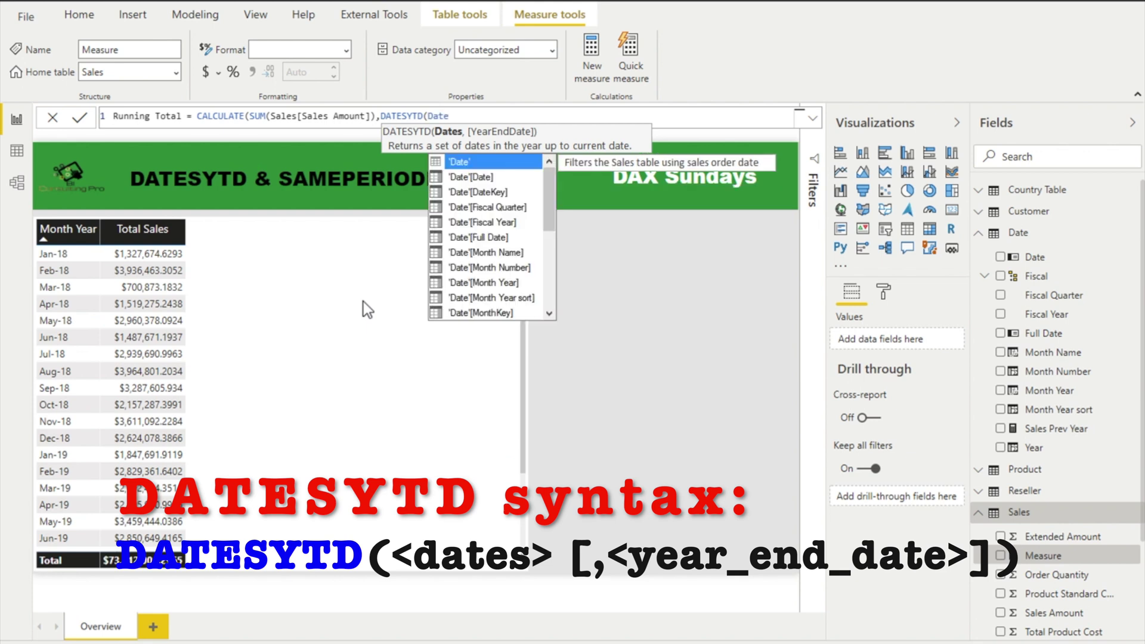
click(474, 173)
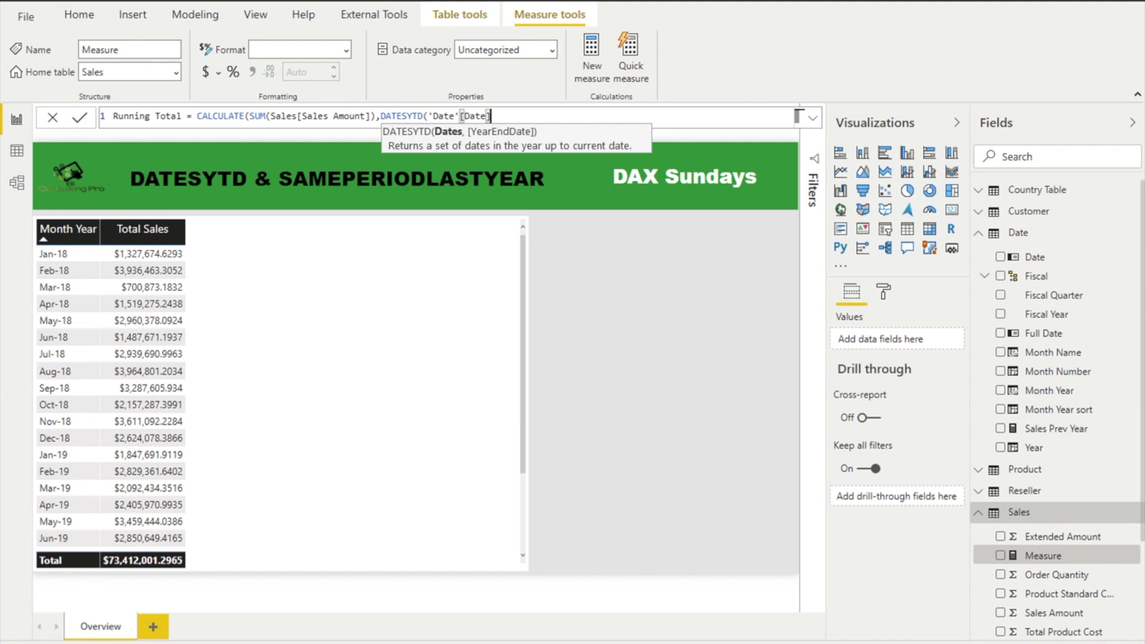
text()))
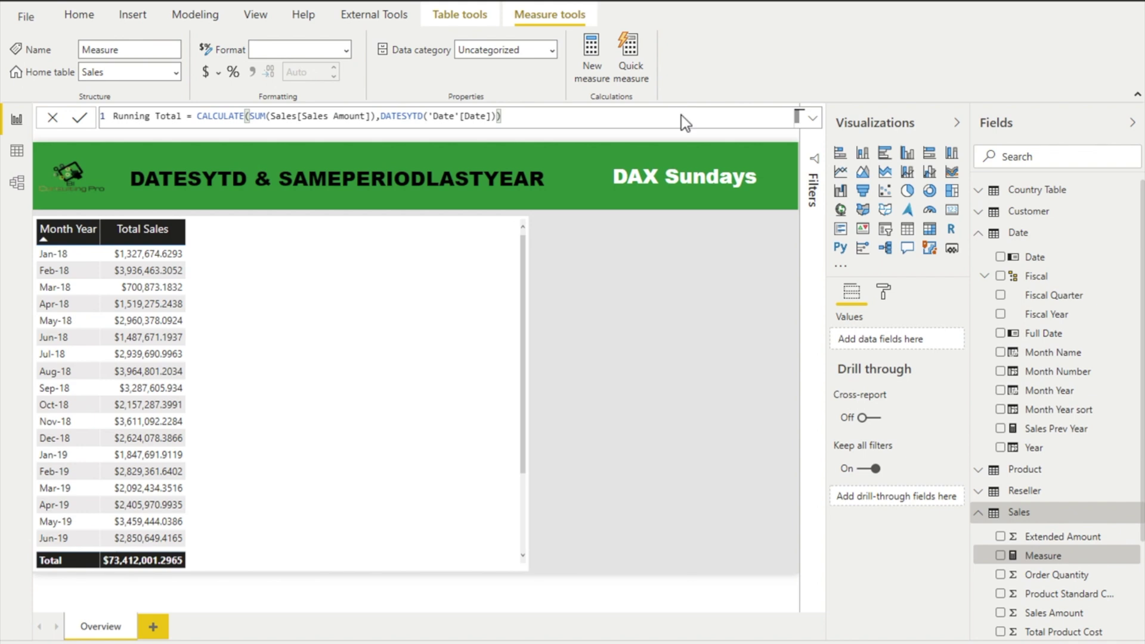
key(Return)
click(554, 462)
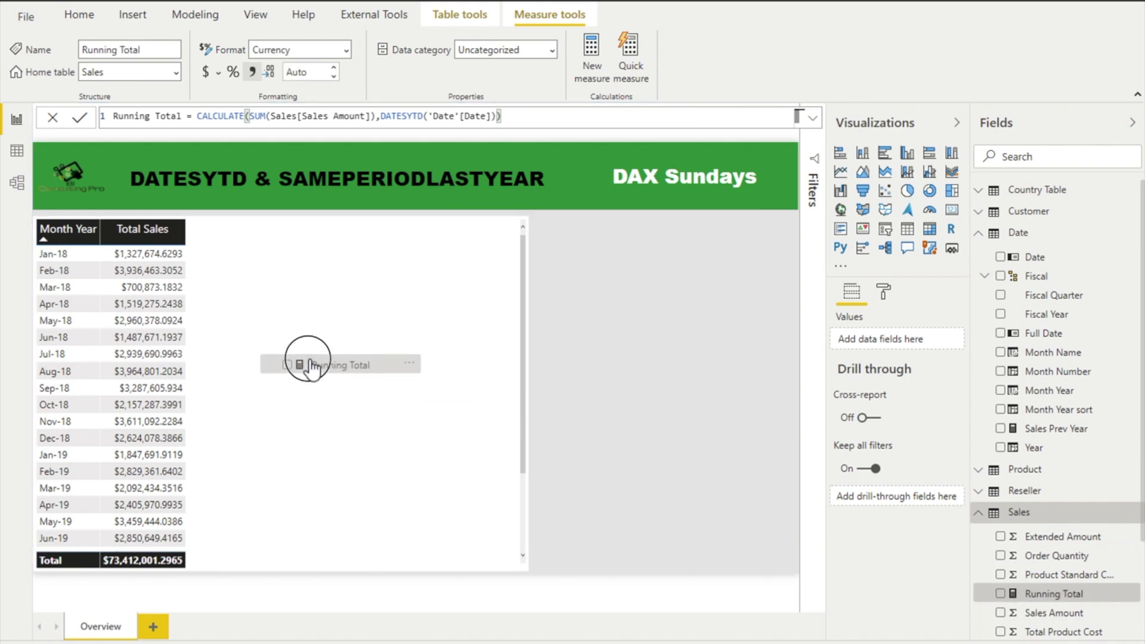
Step: Add Running Total to the table and check its Jan-18 and Feb-18 values
drag(309, 365, 309, 360)
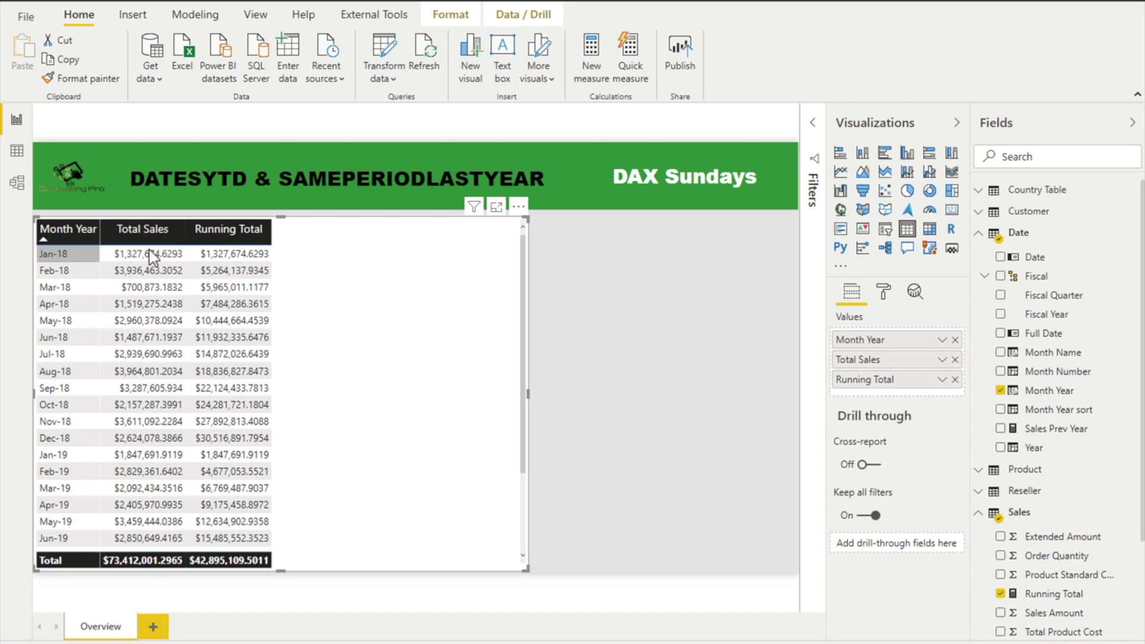
click(230, 254)
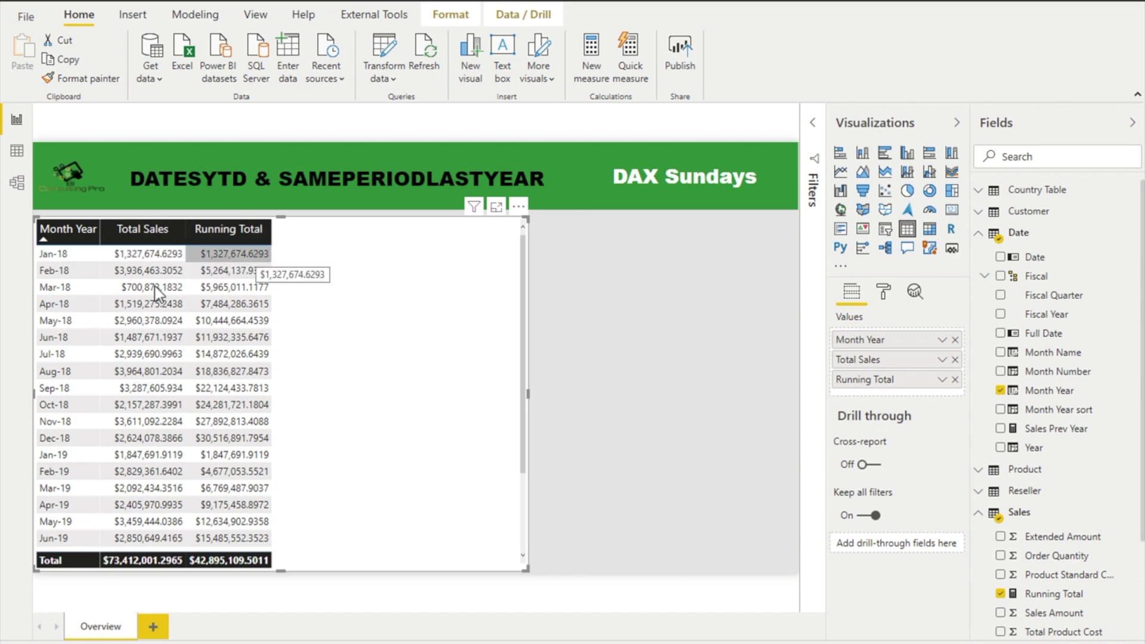
click(247, 273)
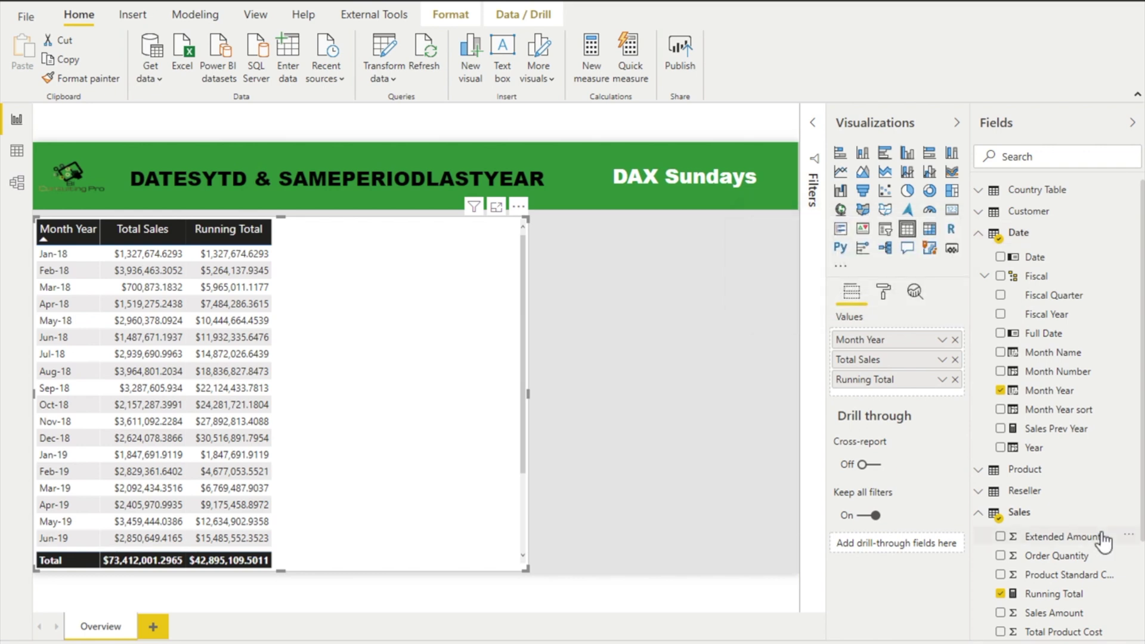
right_click(1133, 518)
Step: Write new measure Last Year Sales = CALCULATE(SUM(Sales[Sales Amount]), SAMEPERIODLASTYEAR('Date'[Date]))
click(1051, 255)
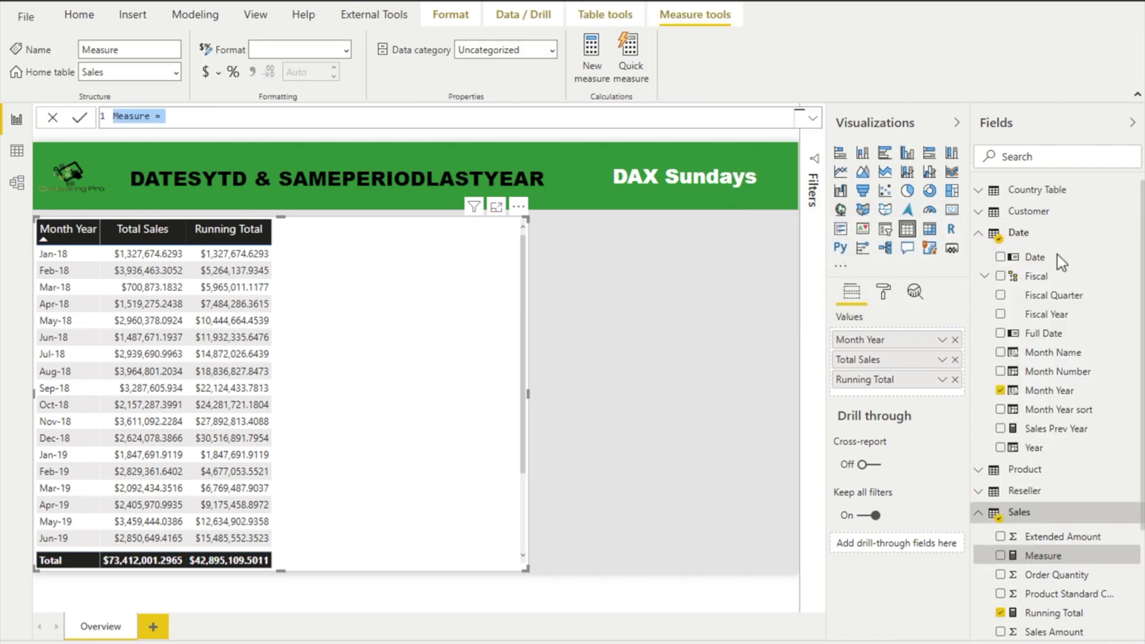
text(Last Year Sales = Ca)
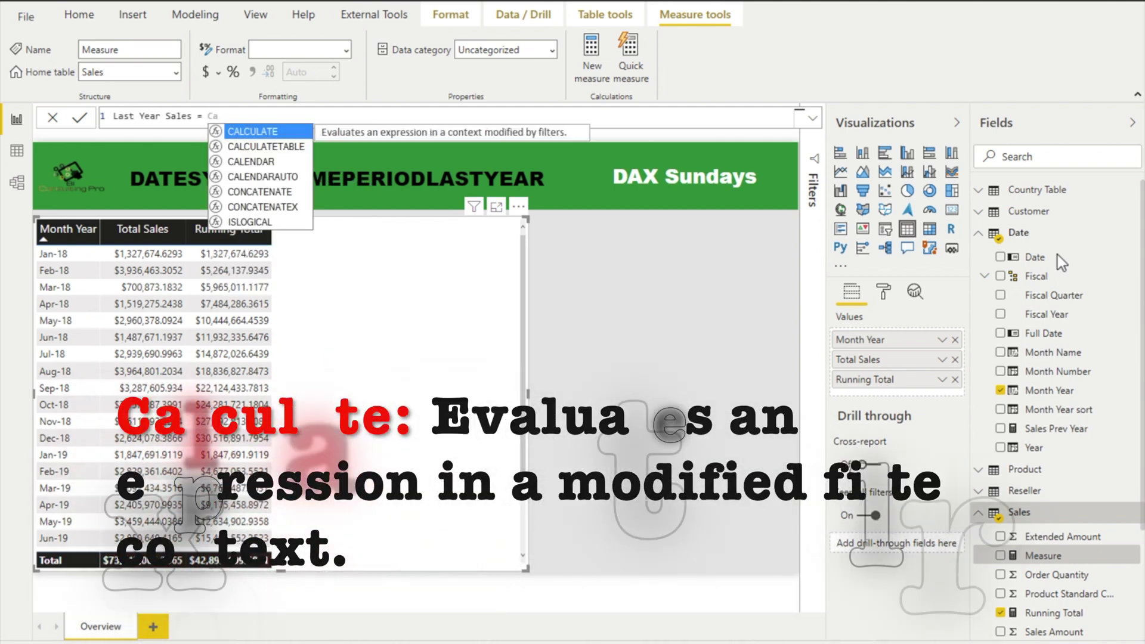
key(Tab)
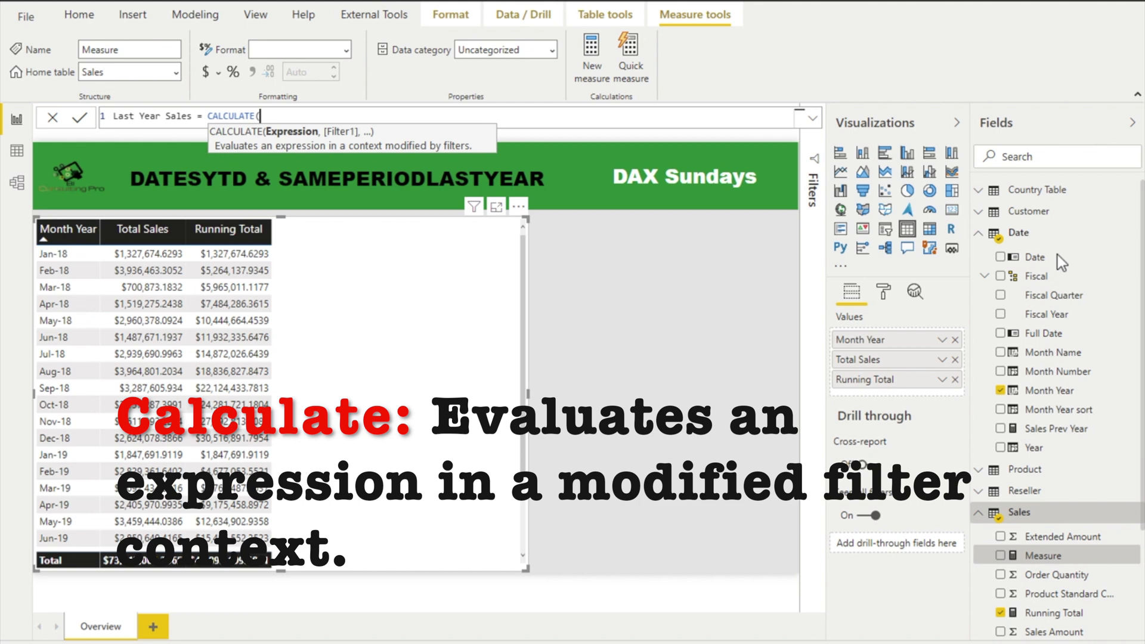
text(SUM()
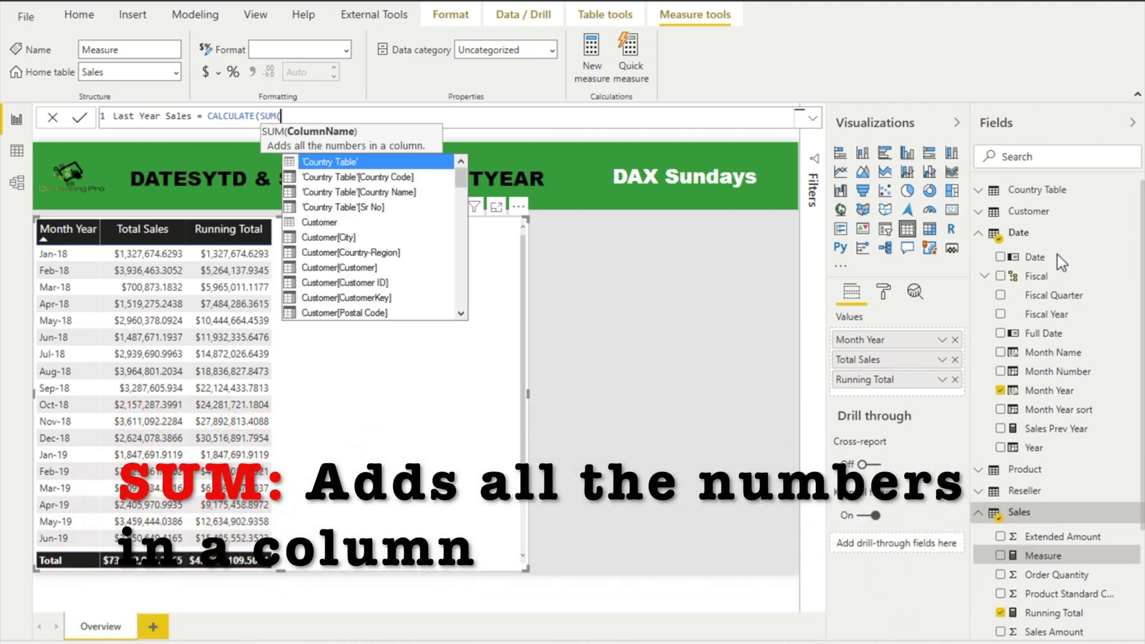
text(sales am)
key(Tab)
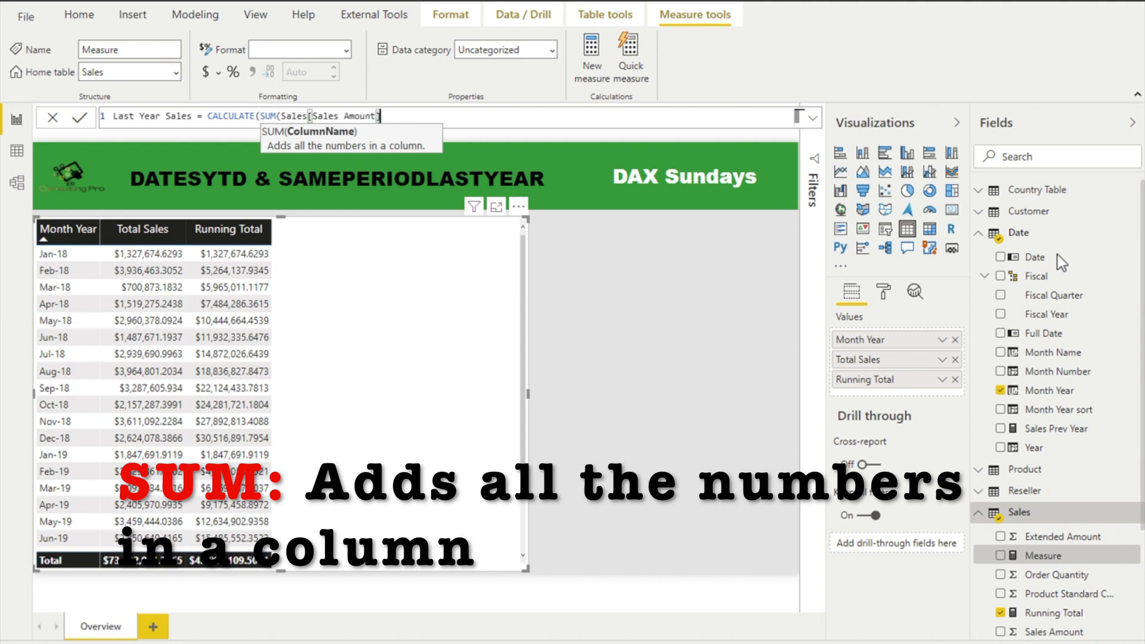
text())
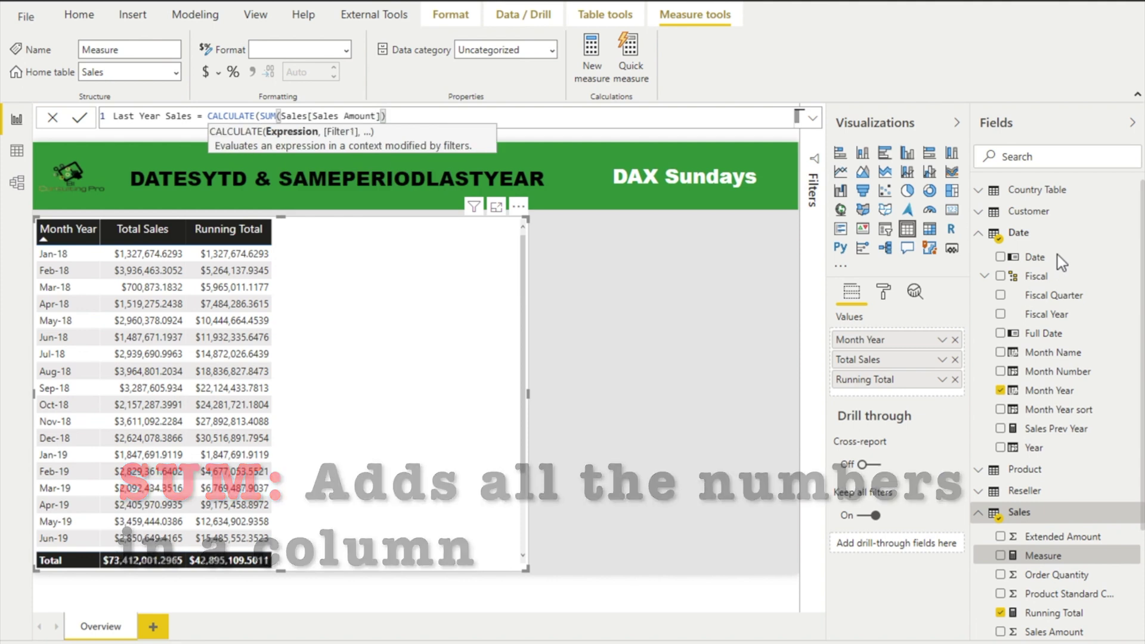
text(, Samep)
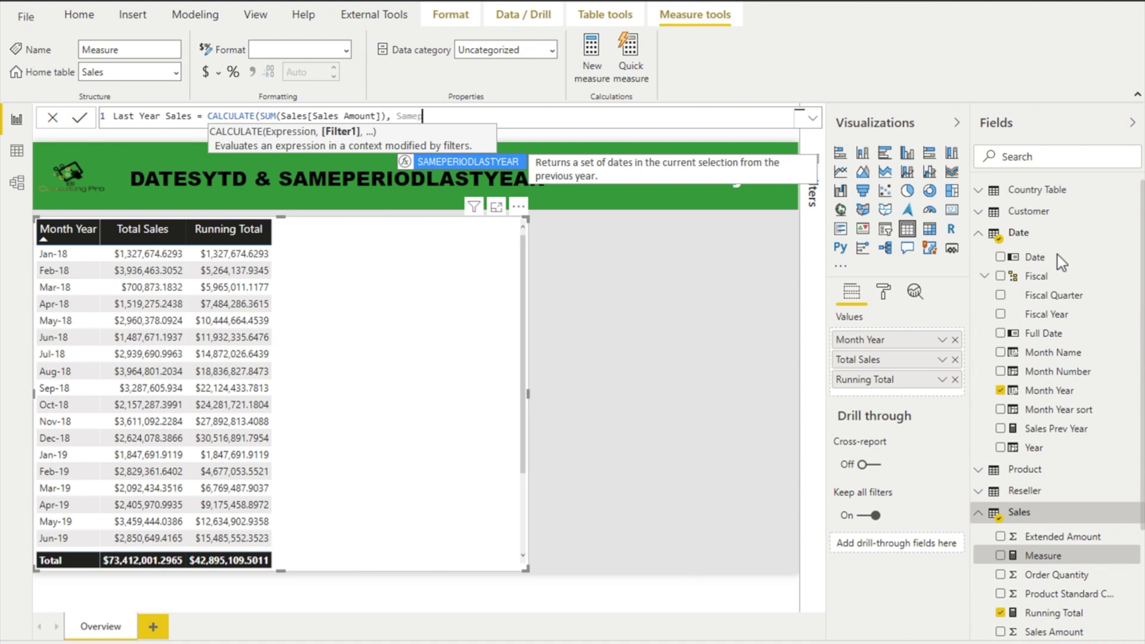
key(Tab)
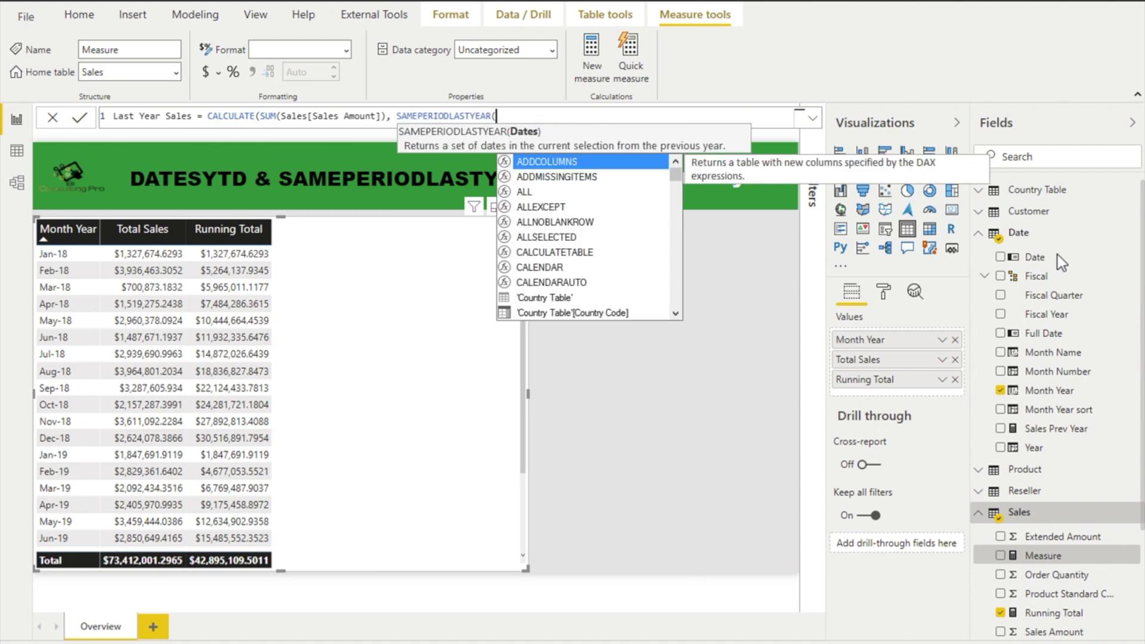
text(Date)
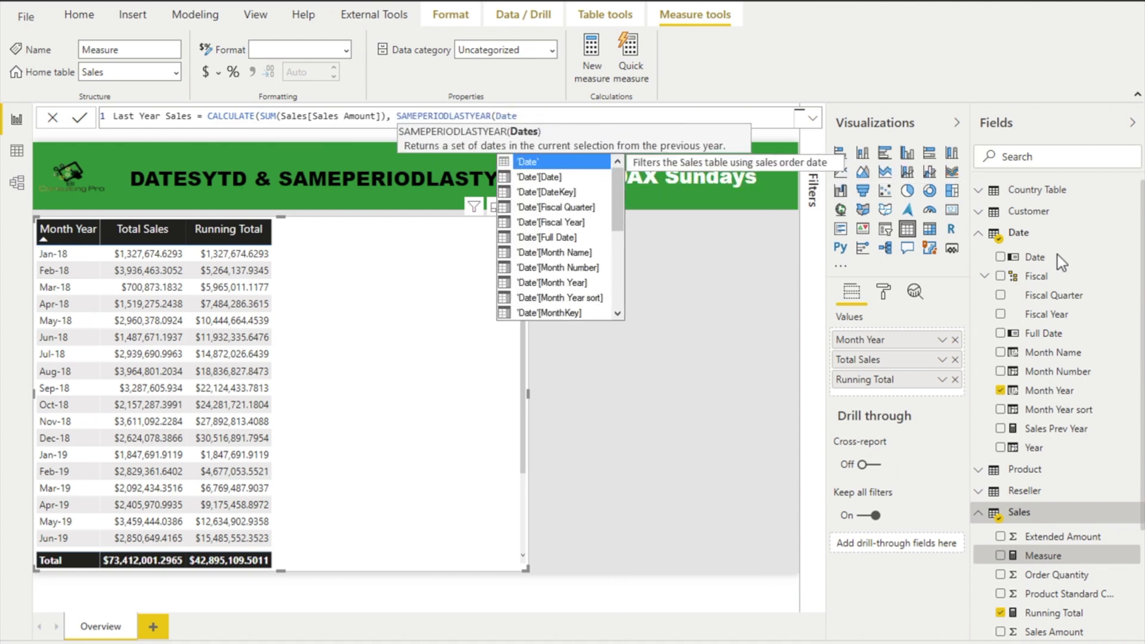
key(Down)
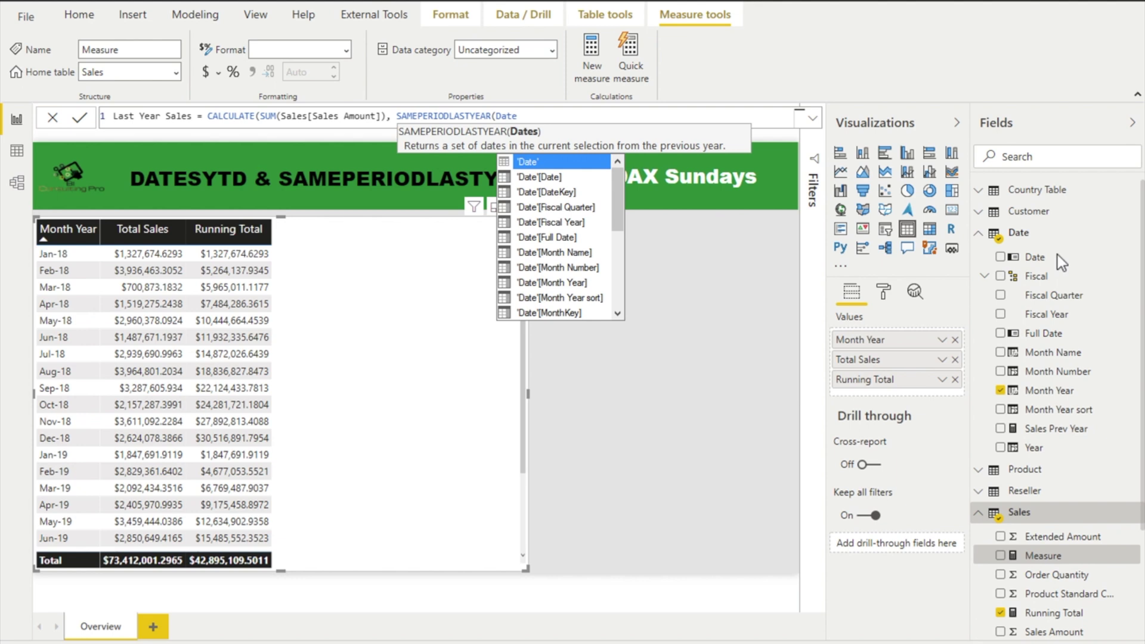
key(Tab)
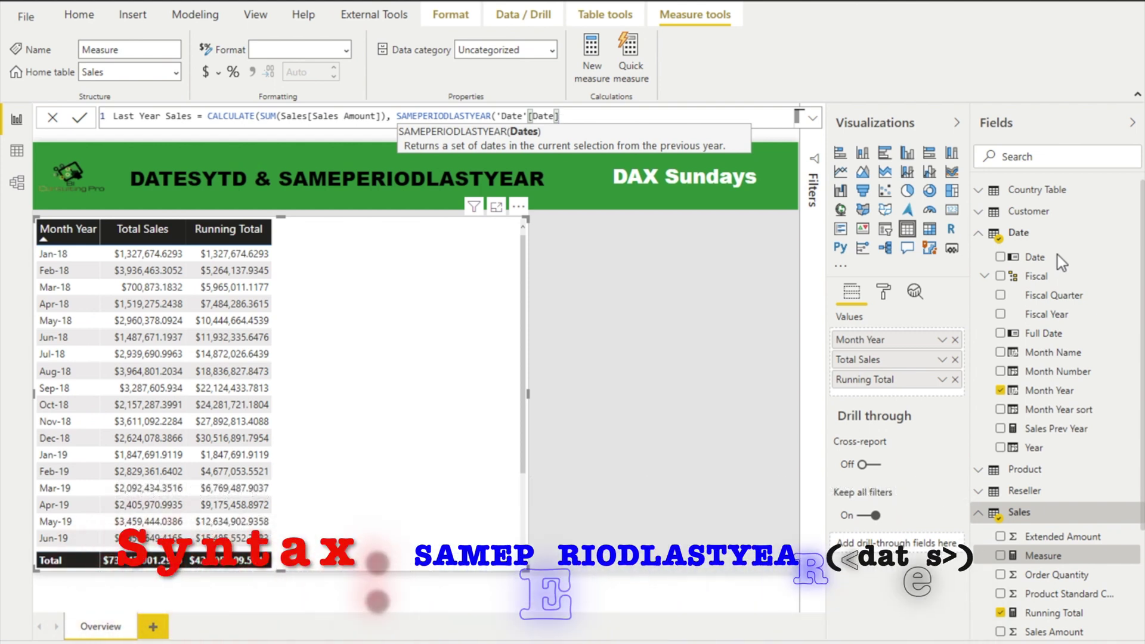
text()))
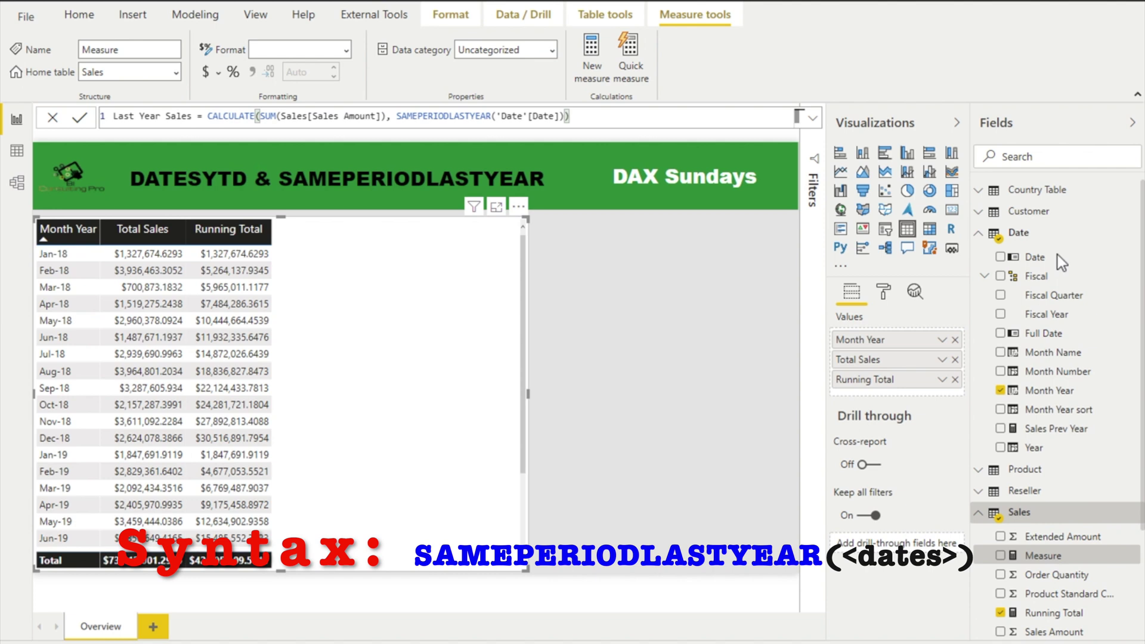
Step: Add Last Year Sales as a fourth table column, showing values from Jul-18
drag(1056, 555, 359, 413)
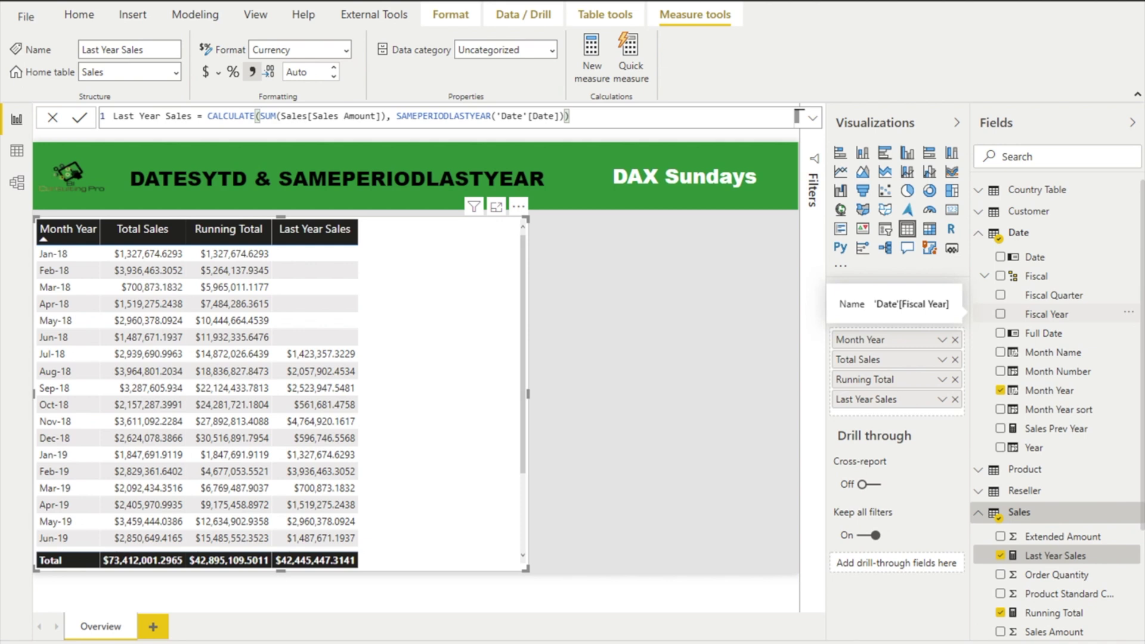
right_click(1047, 260)
Step: Start measure 'Last Year New DAX = CALCULATE(SUM(Sales[Sales Amount]), DATEADD('
key(Escape)
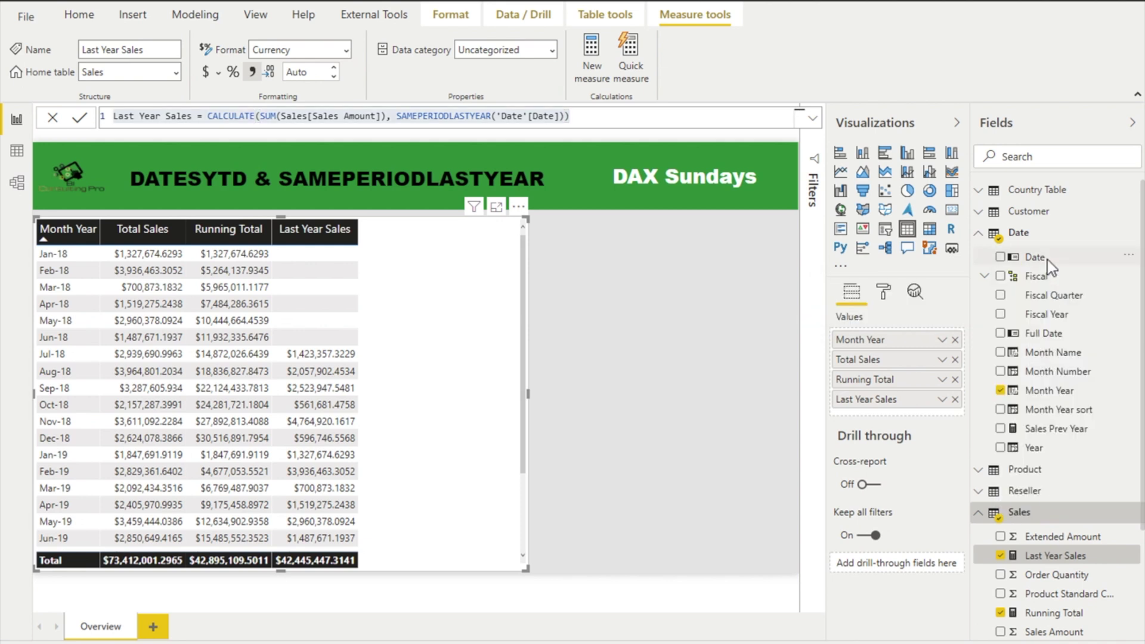
text(Last)
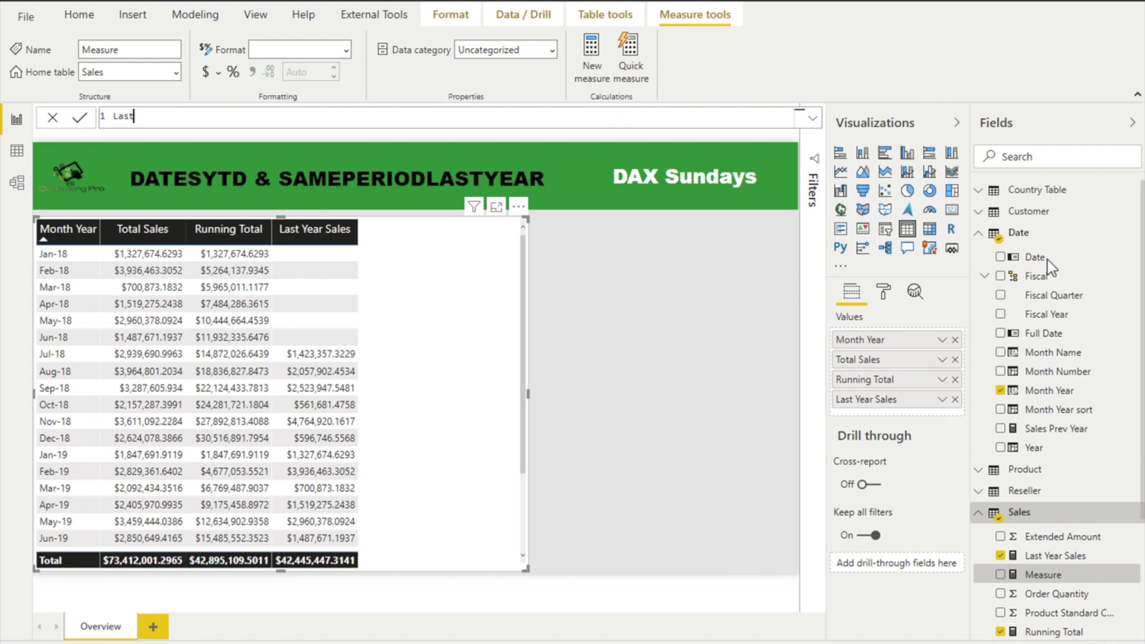
text( Year New DAX = CALCULATE()
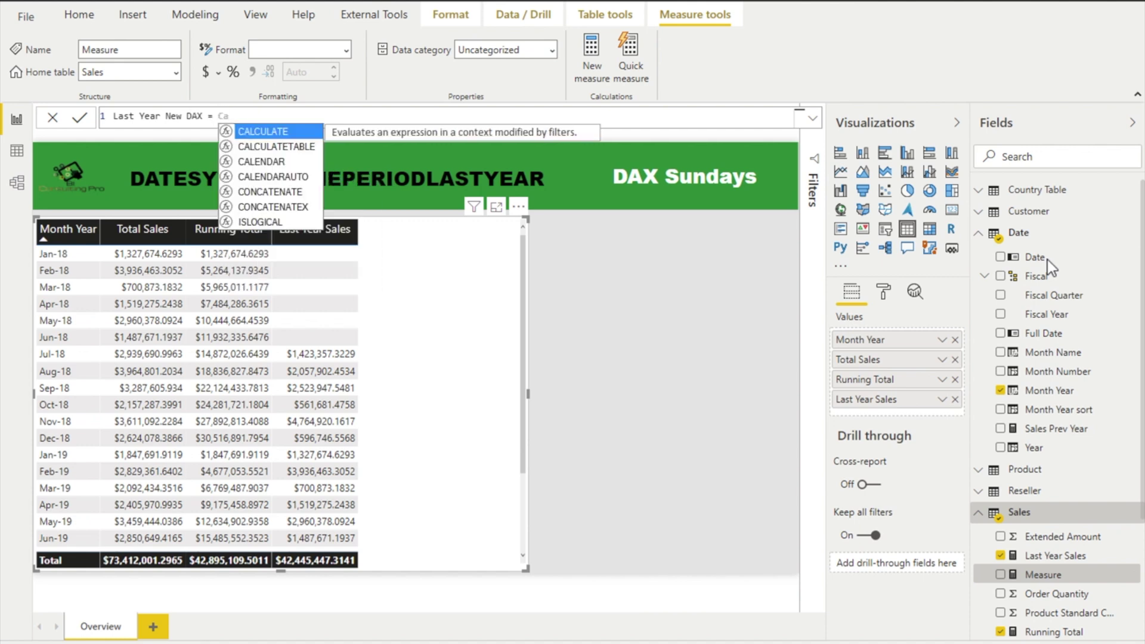
text(S)
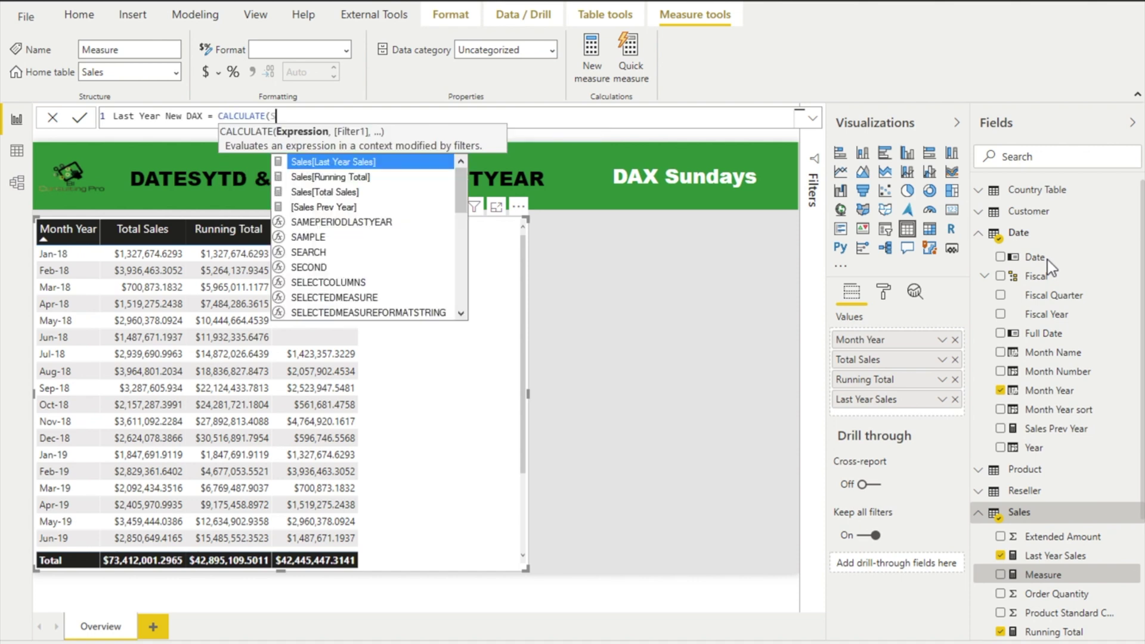
text(UM(sales am)
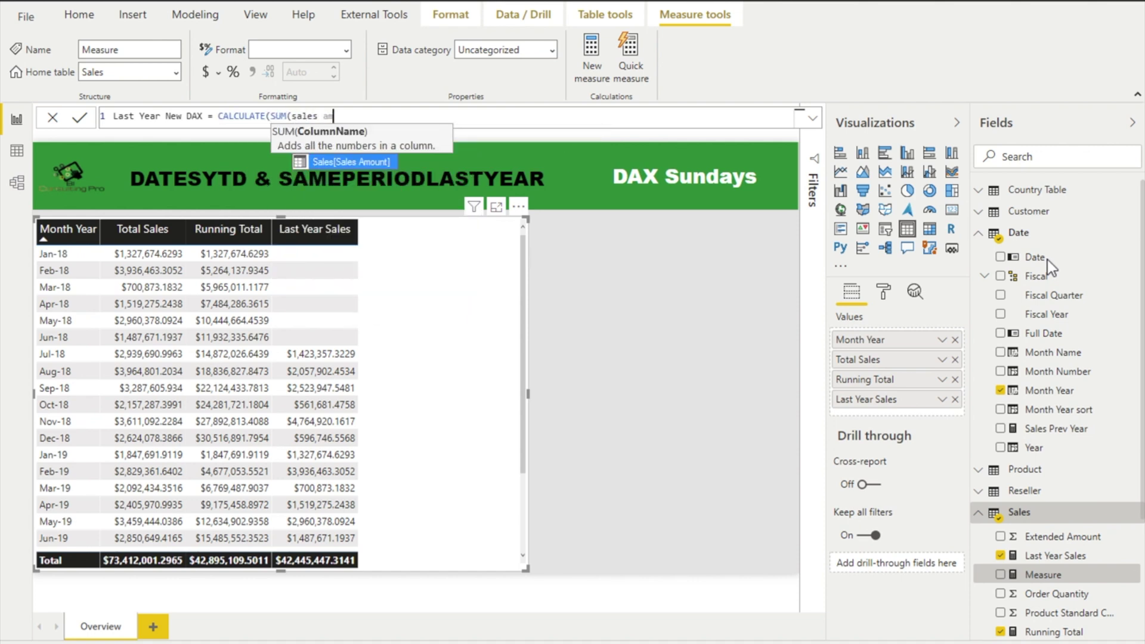
key(Tab)
text())
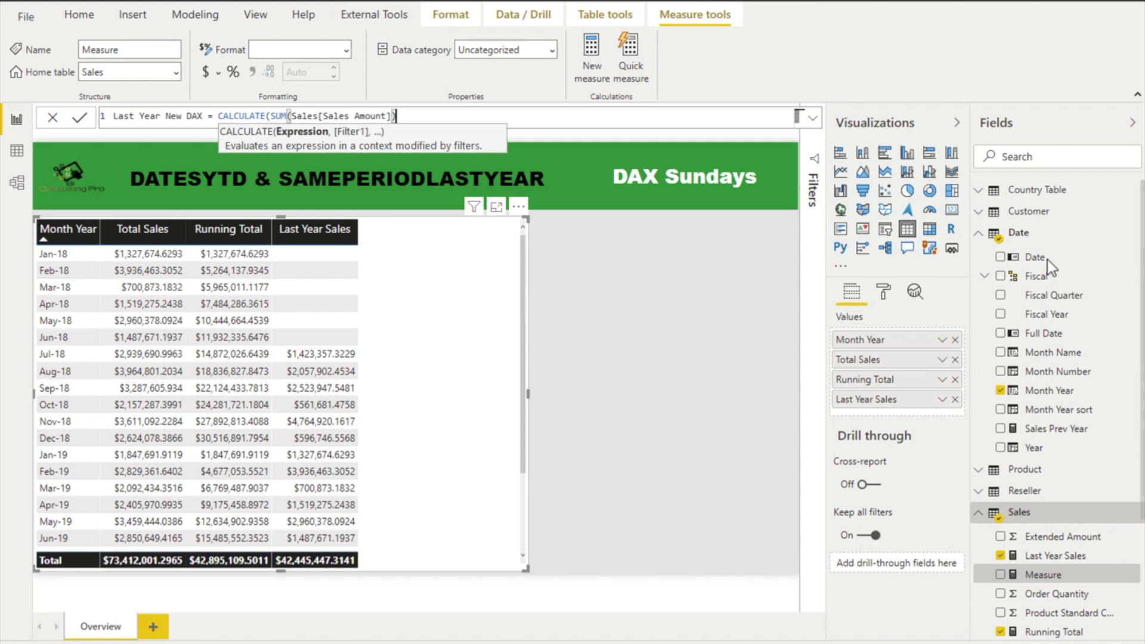
text(,)
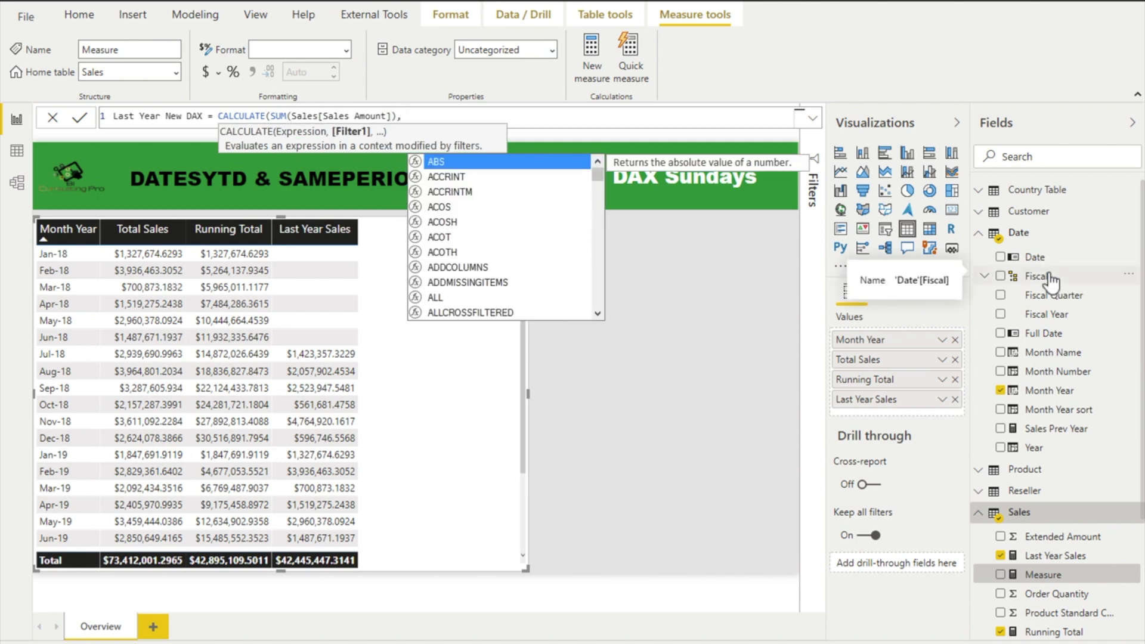
text( D)
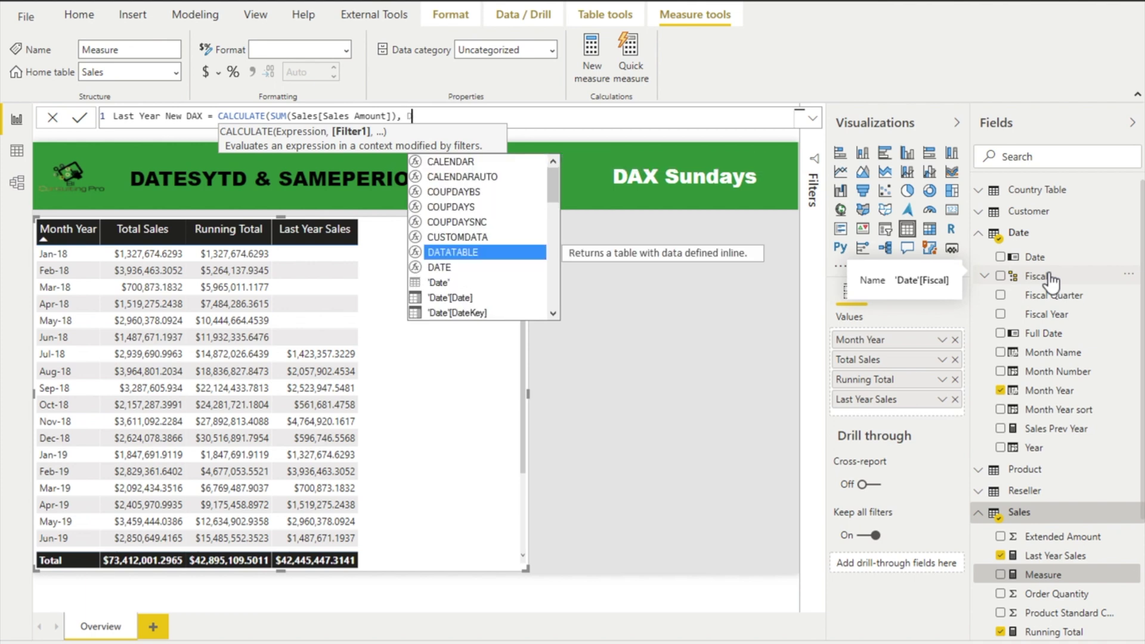
text(atead)
key(Tab)
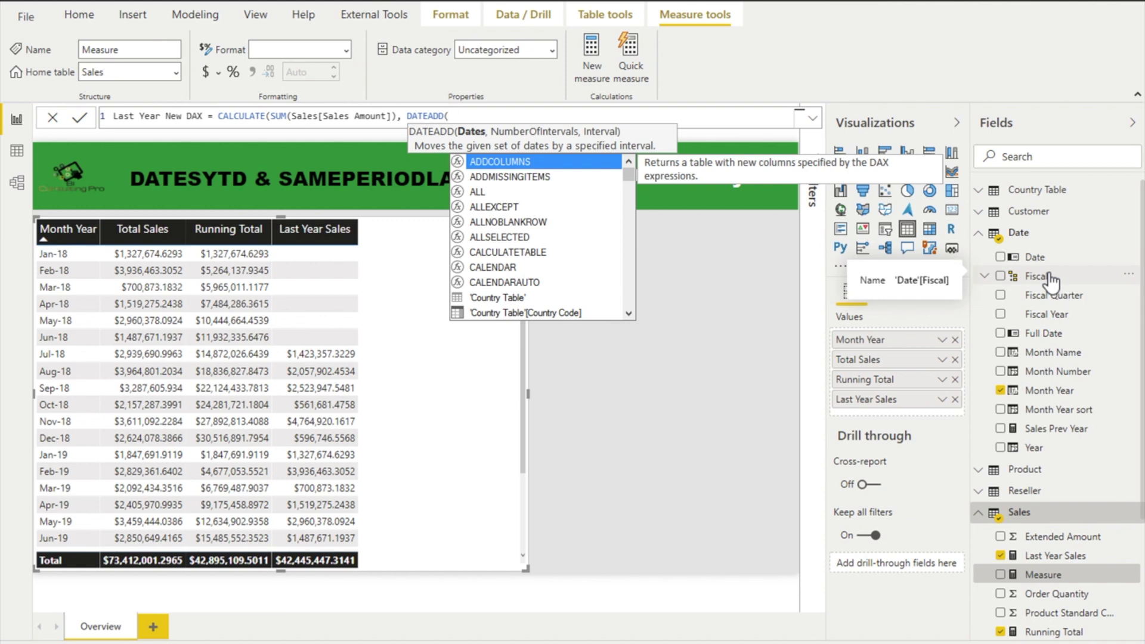
Step: Complete Last Year New DAX with DATEADD('Date'[Date],-1,YEAR) and commit the measure
text('Date'[Date],)
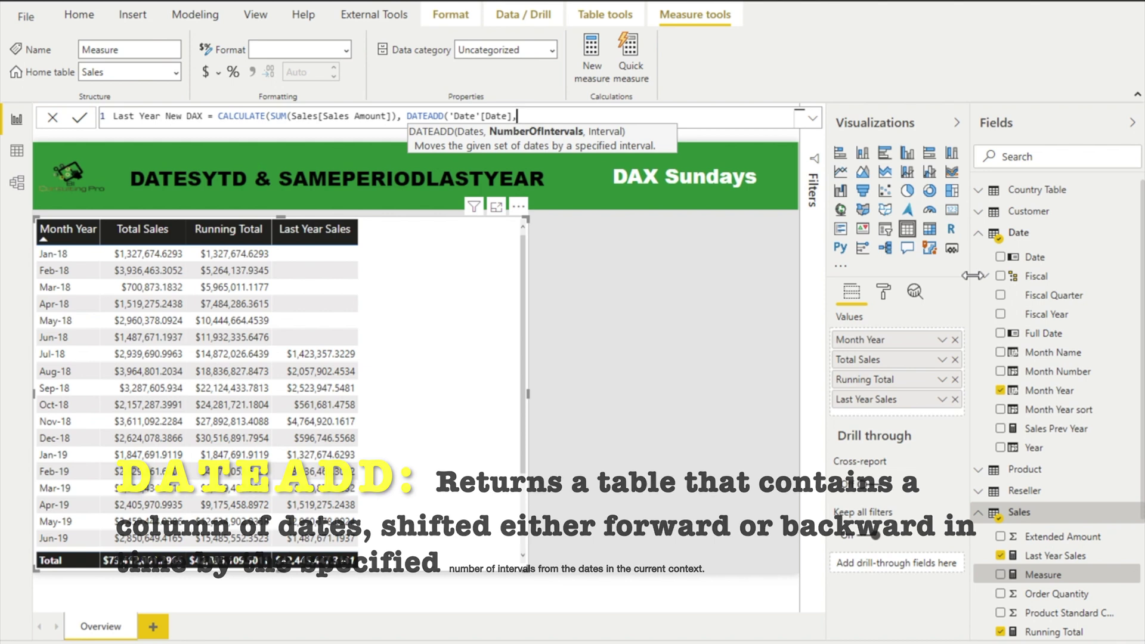
text(-1,)
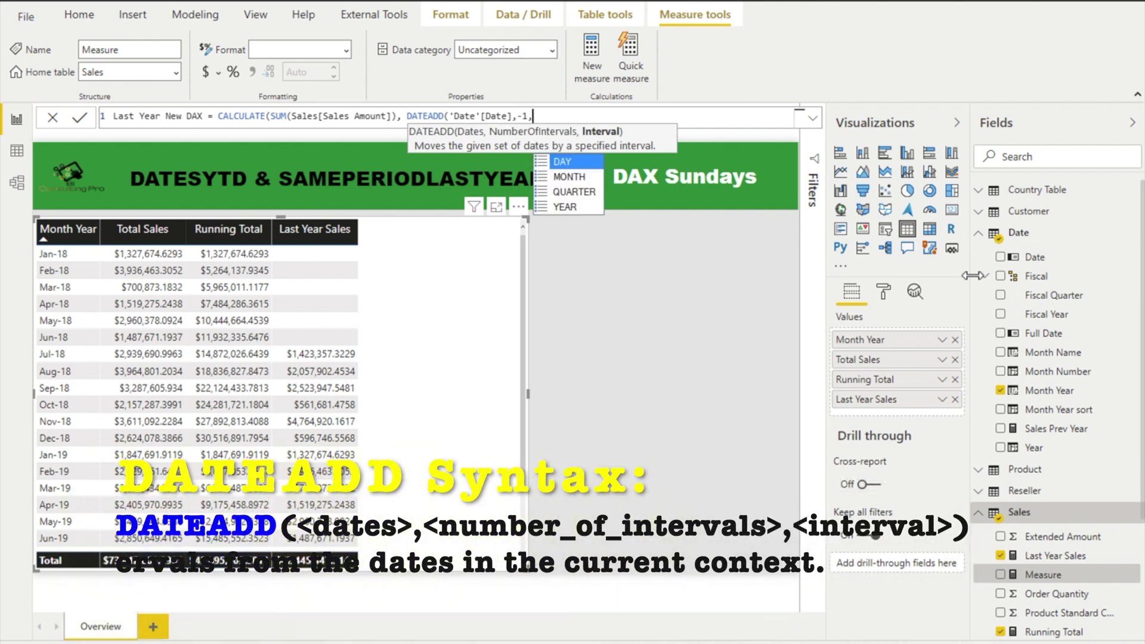
key(Down)
key(Down)
key(Down)
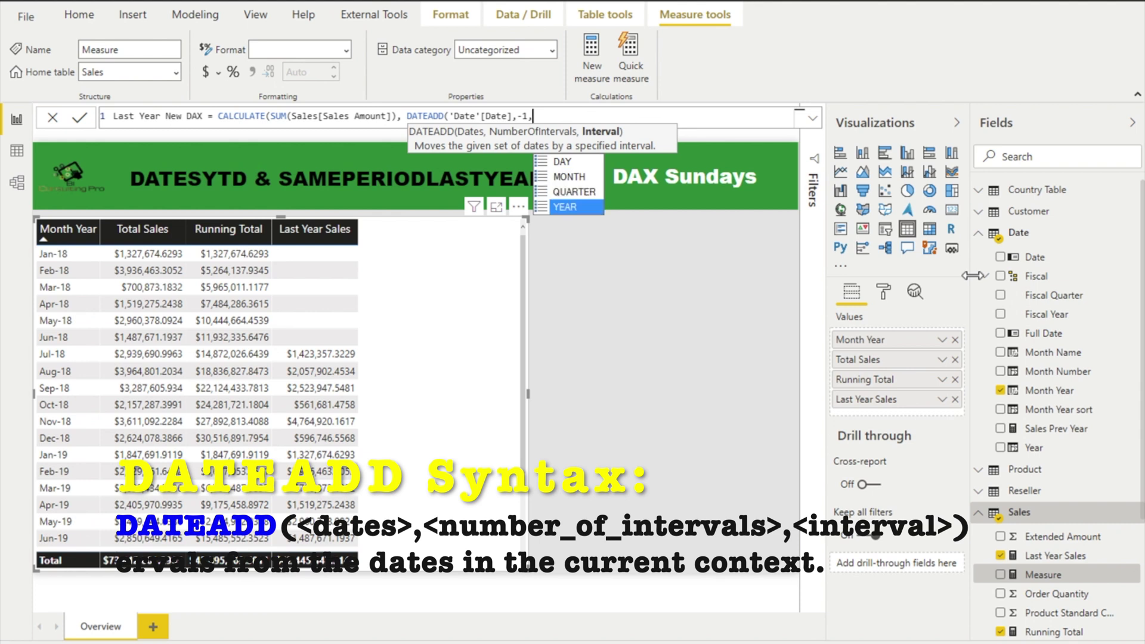
key(Tab)
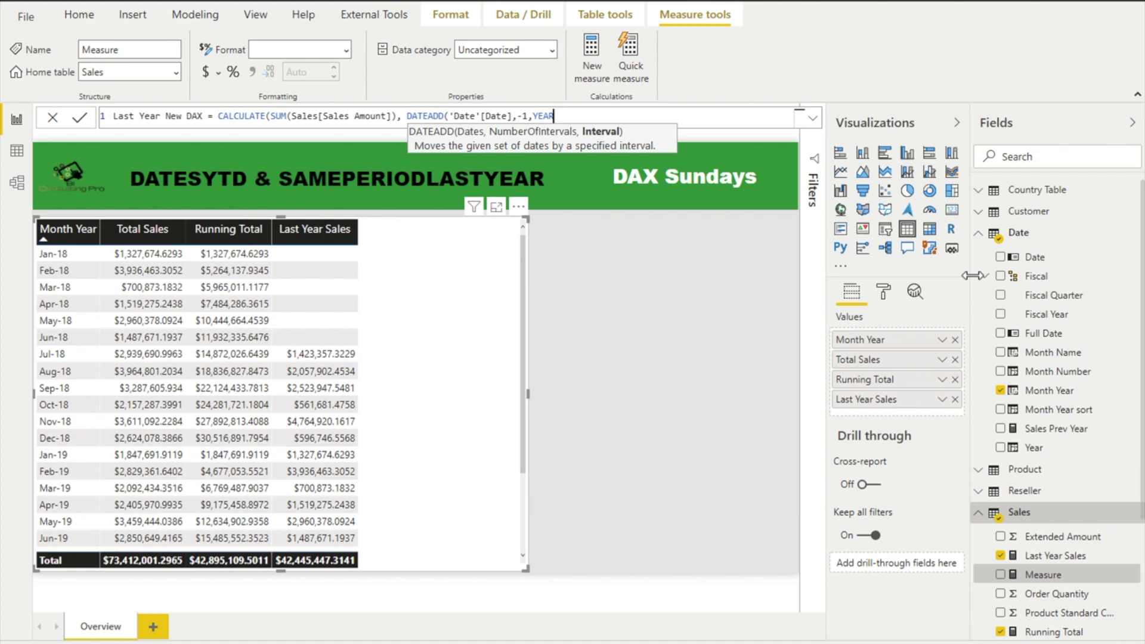
text())
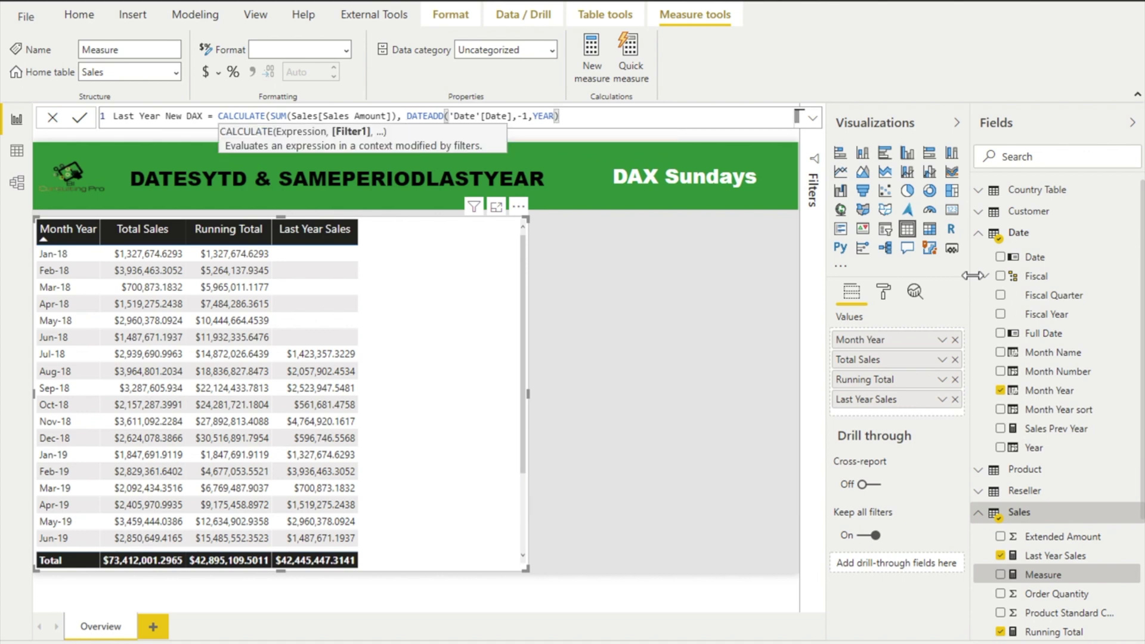
text())
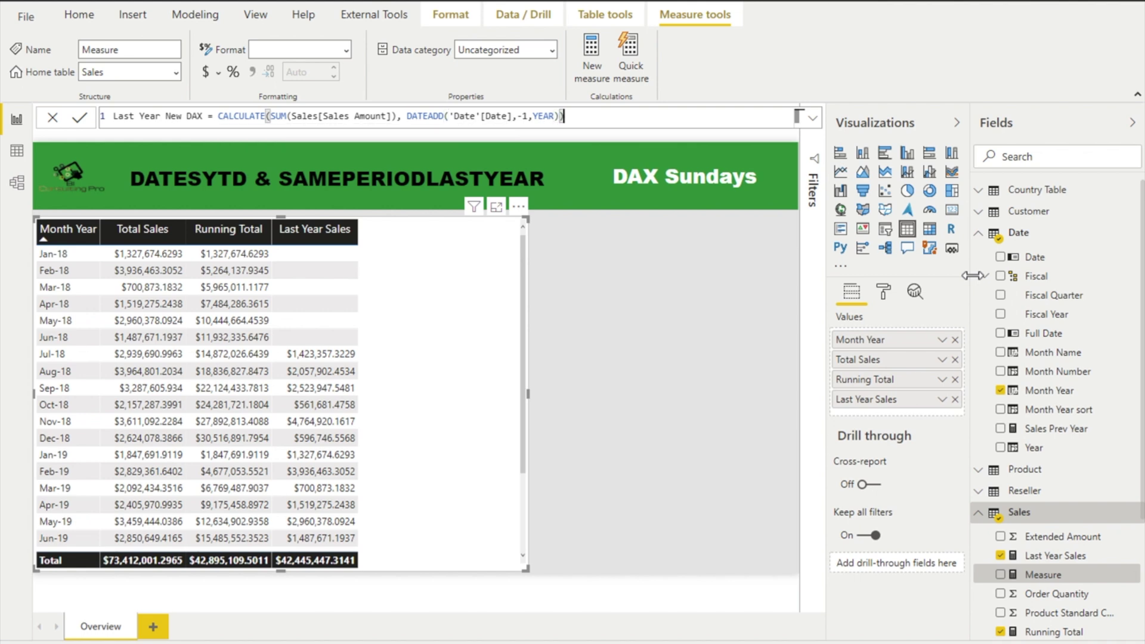
key(Return)
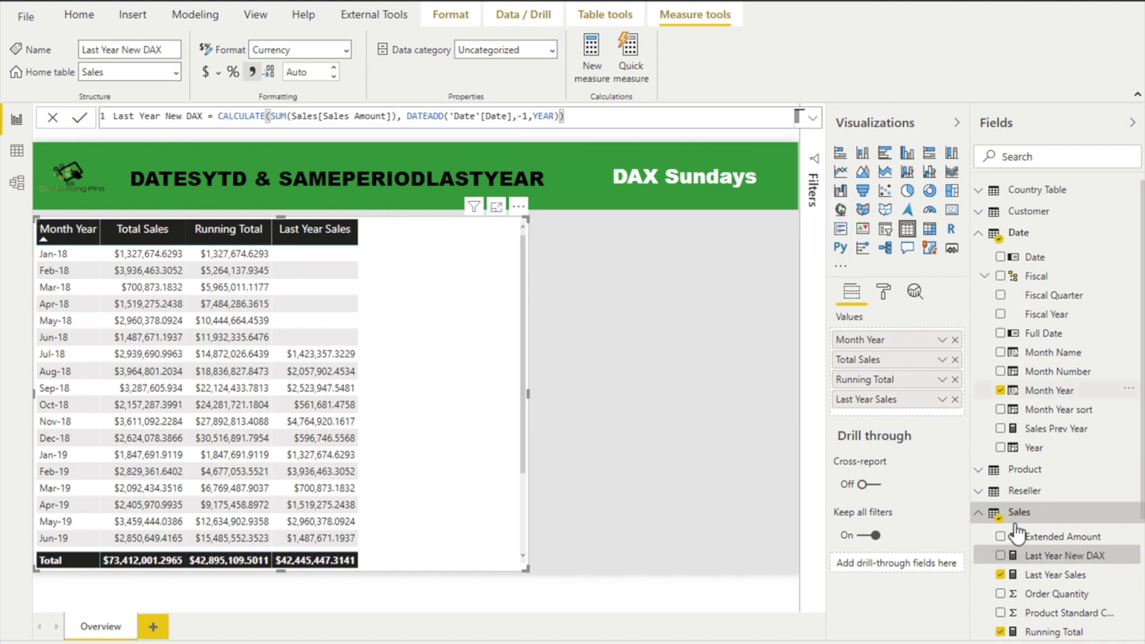
Step: Add Last Year New DAX as a fifth table column, matching Last Year Sales
drag(1037, 553, 442, 392)
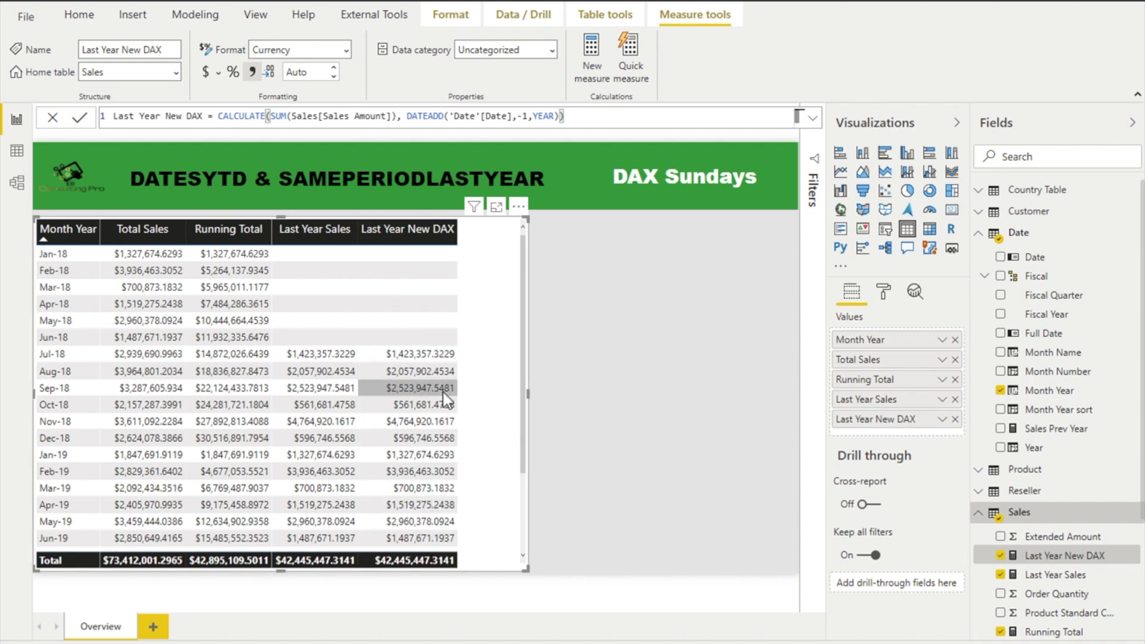